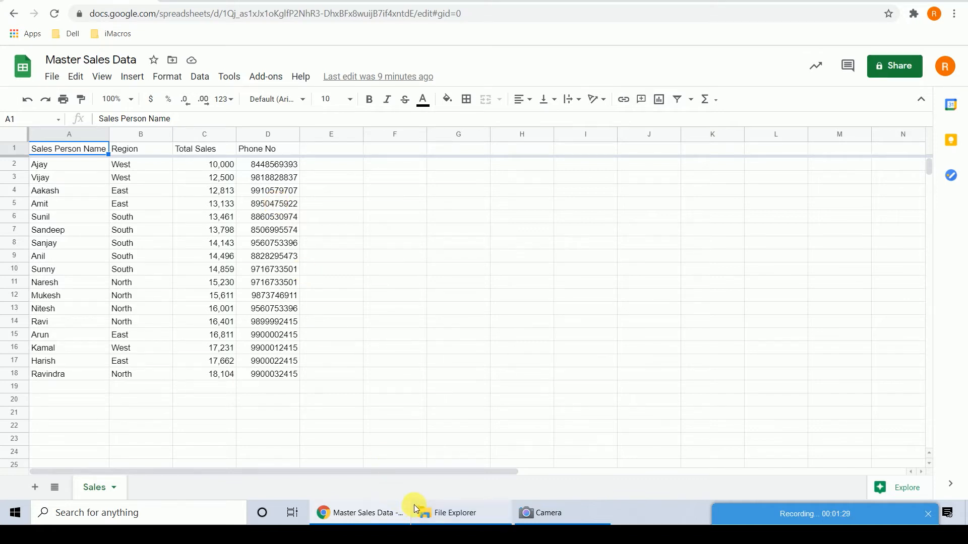
# Return to the browser and open a new tab alongside the Master Sales Data spreadsheet.
pyautogui.moveTo(439, 520)
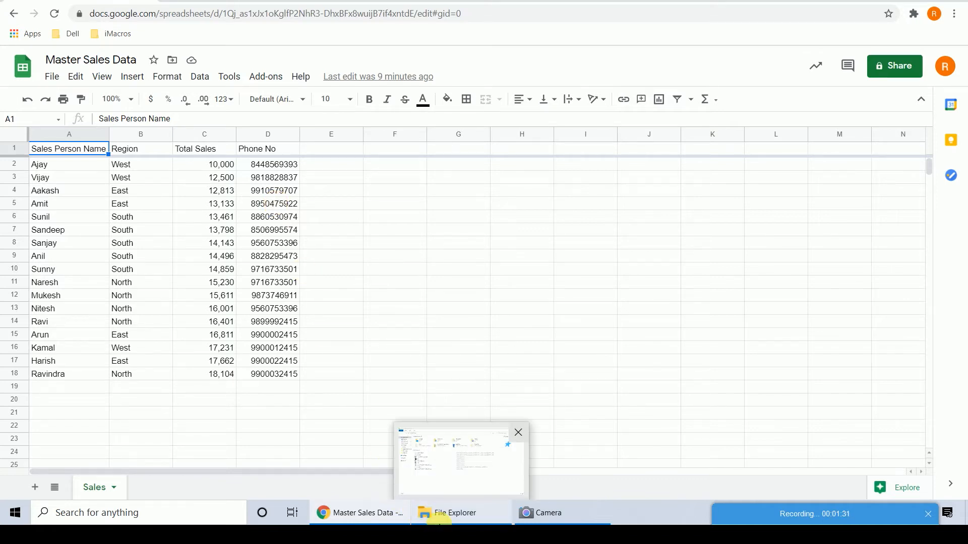
pyautogui.click(373, 513)
pyautogui.click(373, 513)
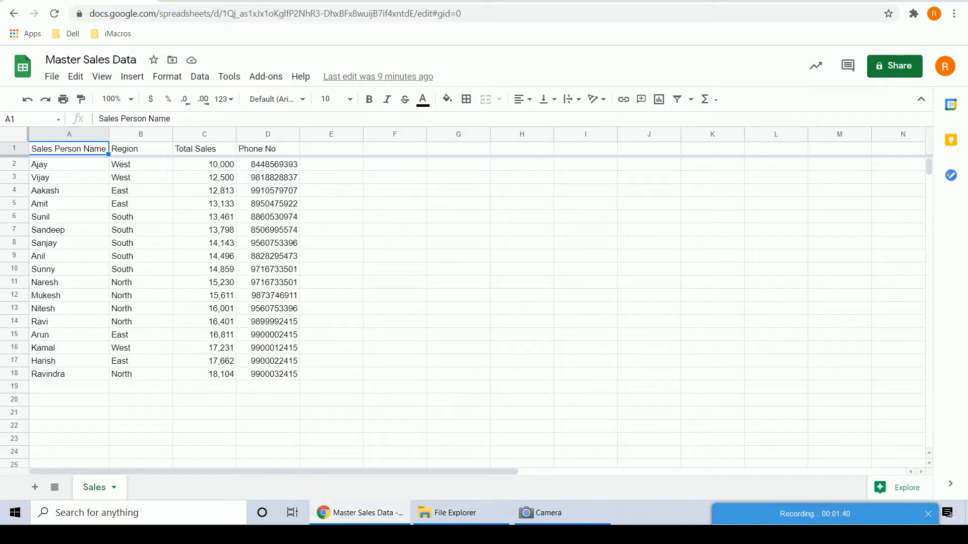
pyautogui.hotkey('ctrl', 't')
pyautogui.write('sh')
pyautogui.press('BackSpace')
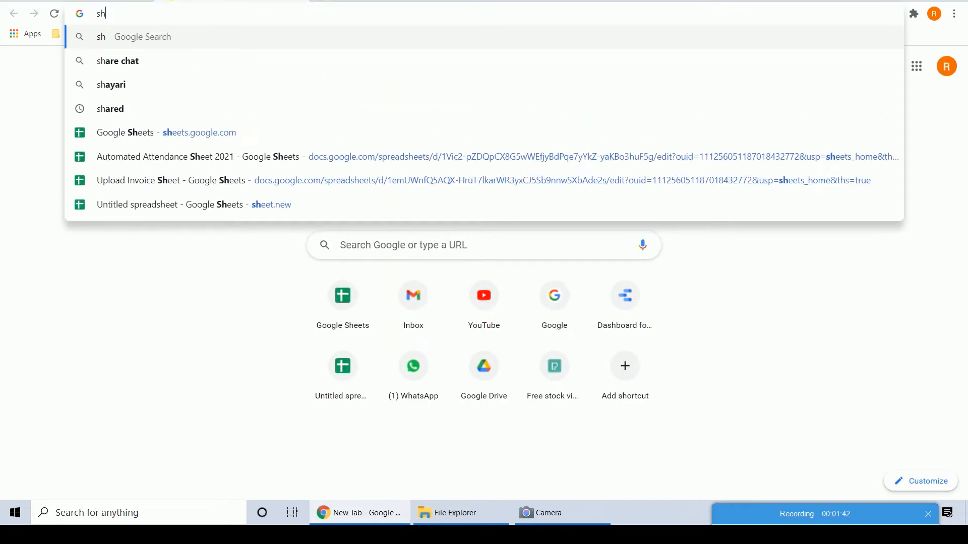
pyautogui.press('BackSpace')
pyautogui.press('BackSpace')
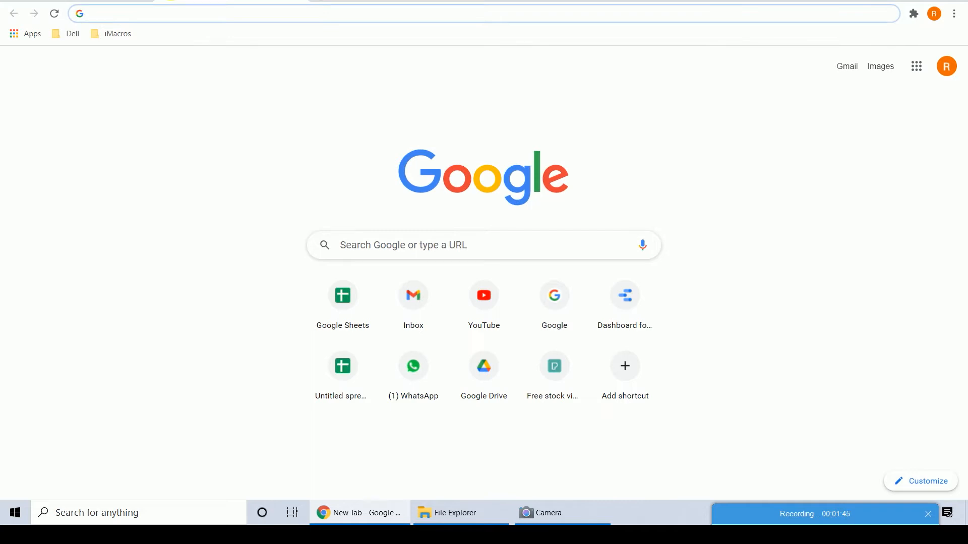
pyautogui.click(922, 69)
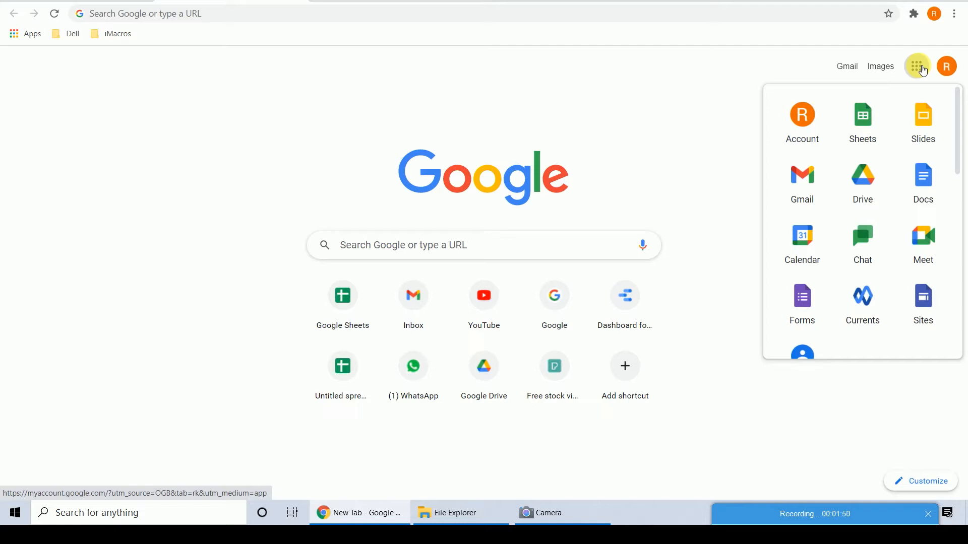
pyautogui.click(762, 64)
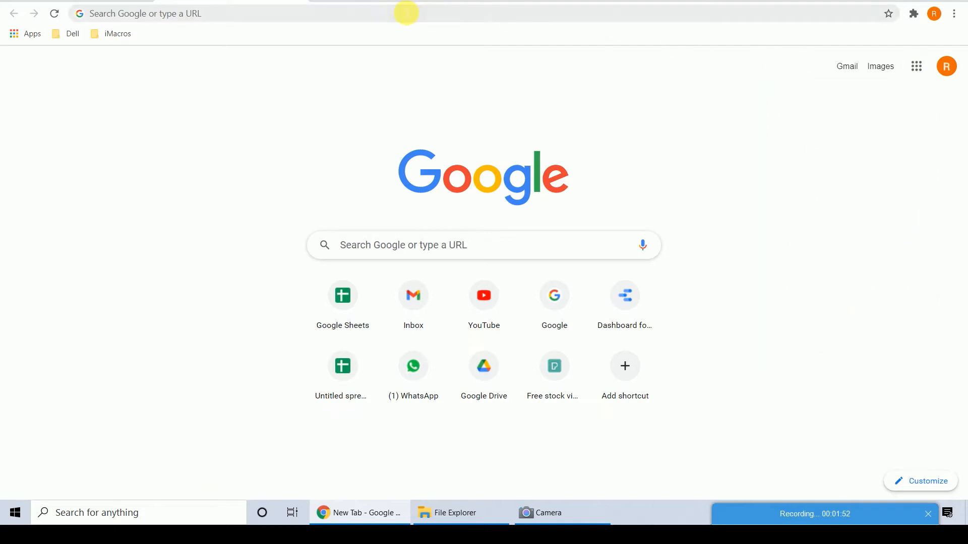
# Create a new blank spreadsheet by going to the address sheets.new.
pyautogui.click(399, 14)
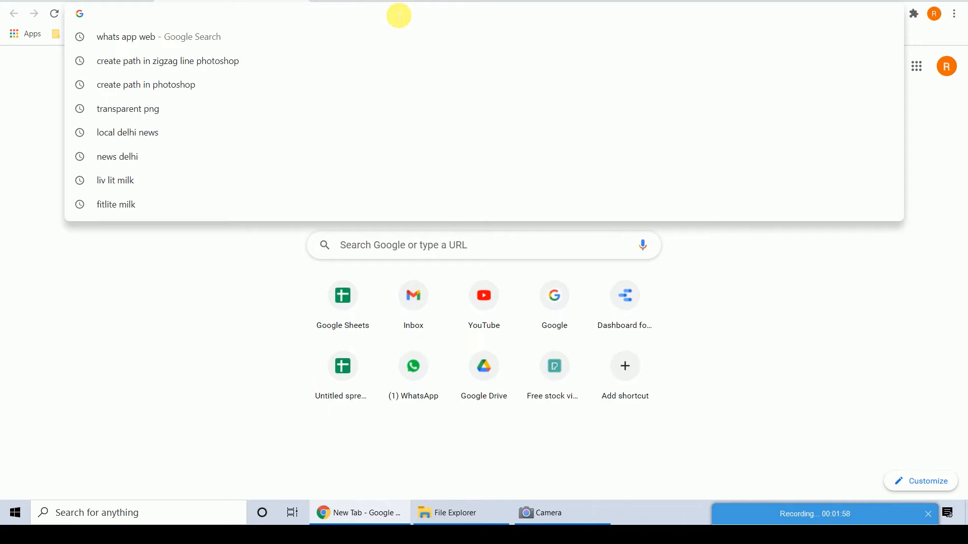
pyautogui.write('sheet')
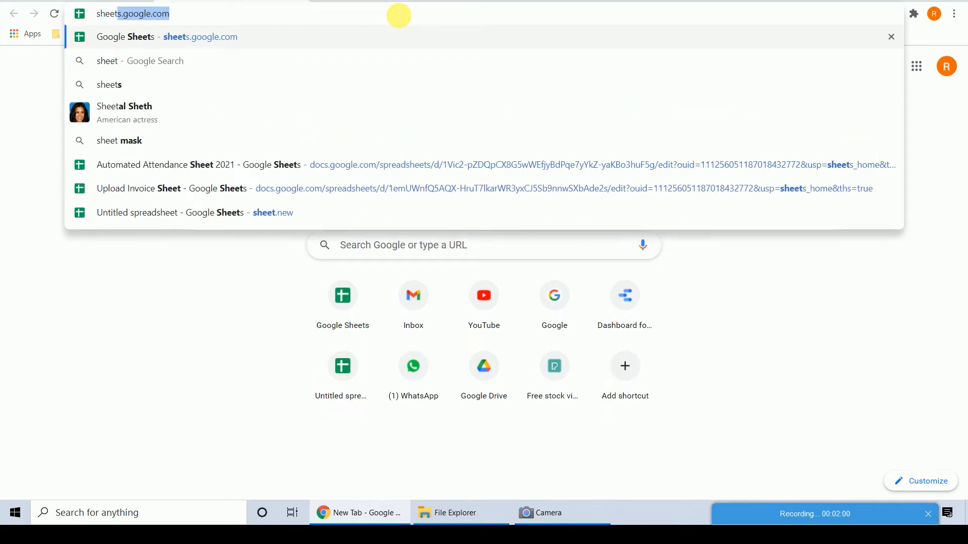
pyautogui.write('s.')
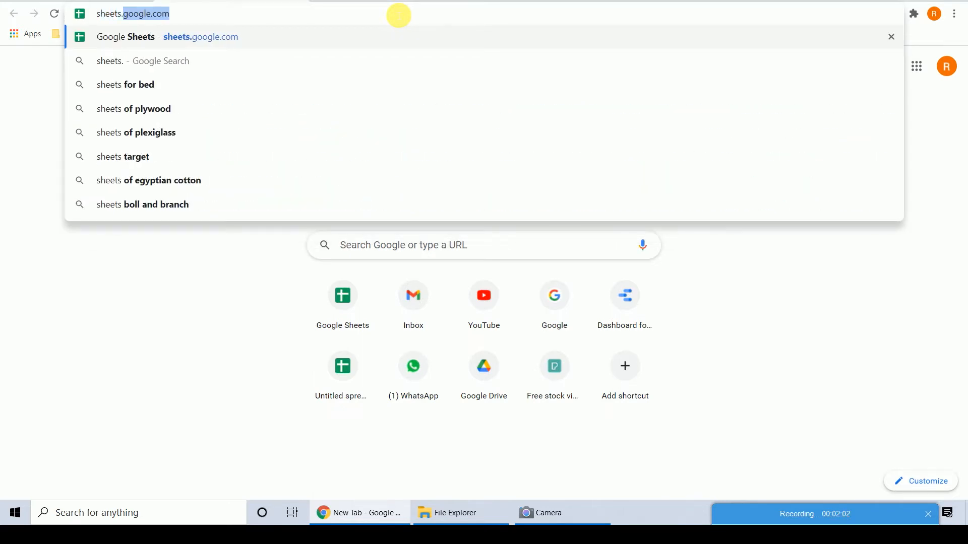
pyautogui.write('new')
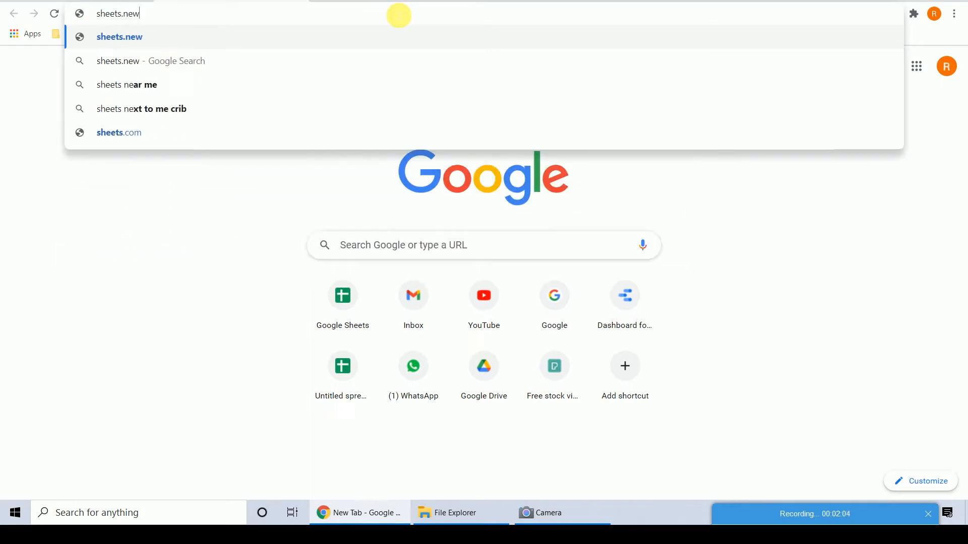
pyautogui.press('Return')
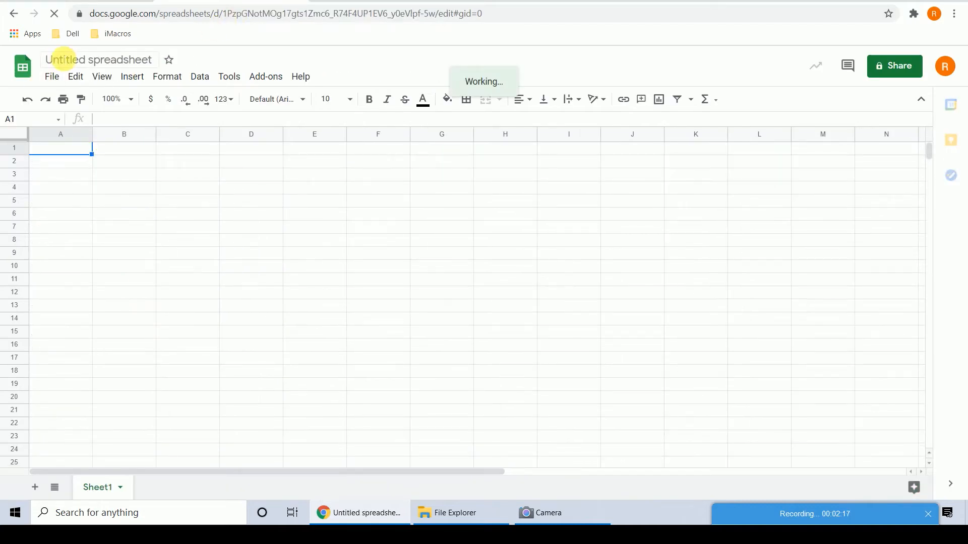
# Rename the untitled spreadsheet as "Importrange Function".
pyautogui.click(75, 63)
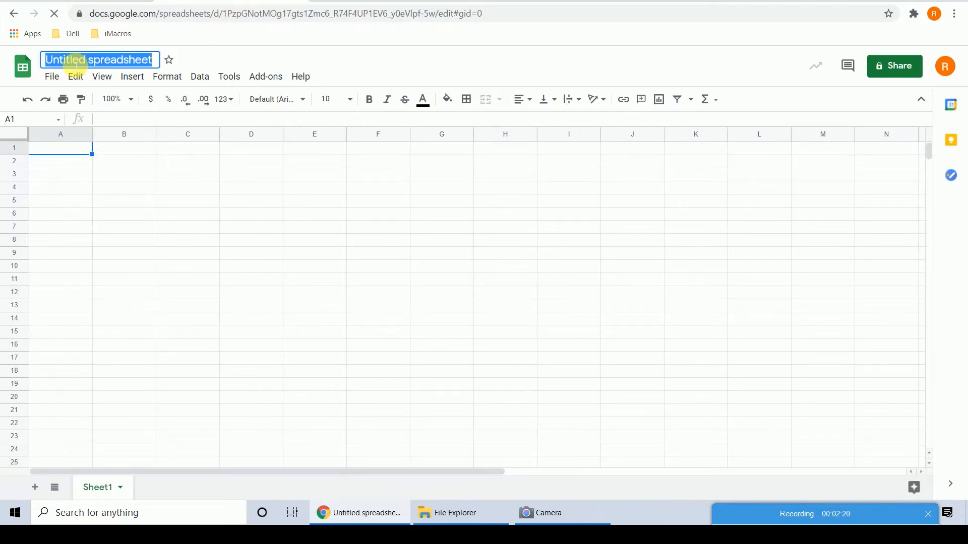
pyautogui.write('Im')
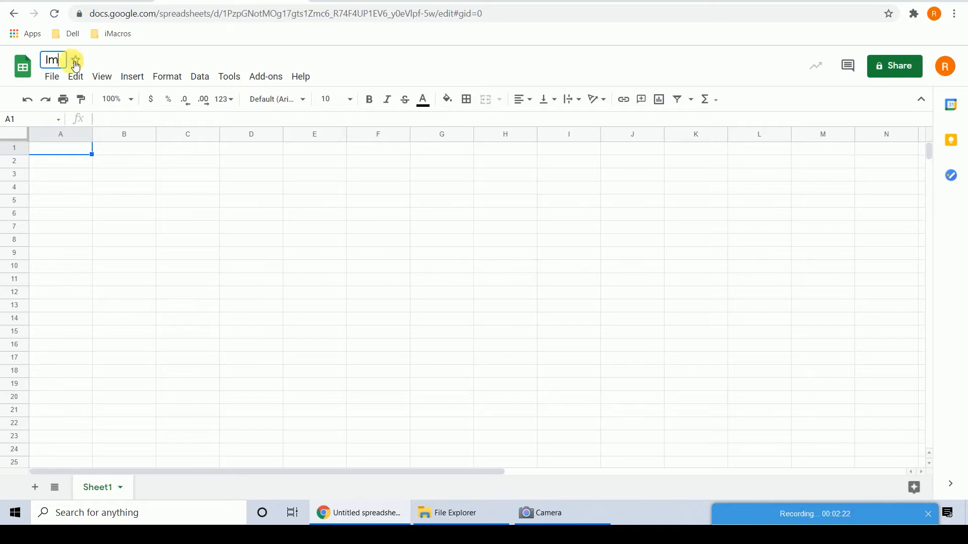
pyautogui.write('portran')
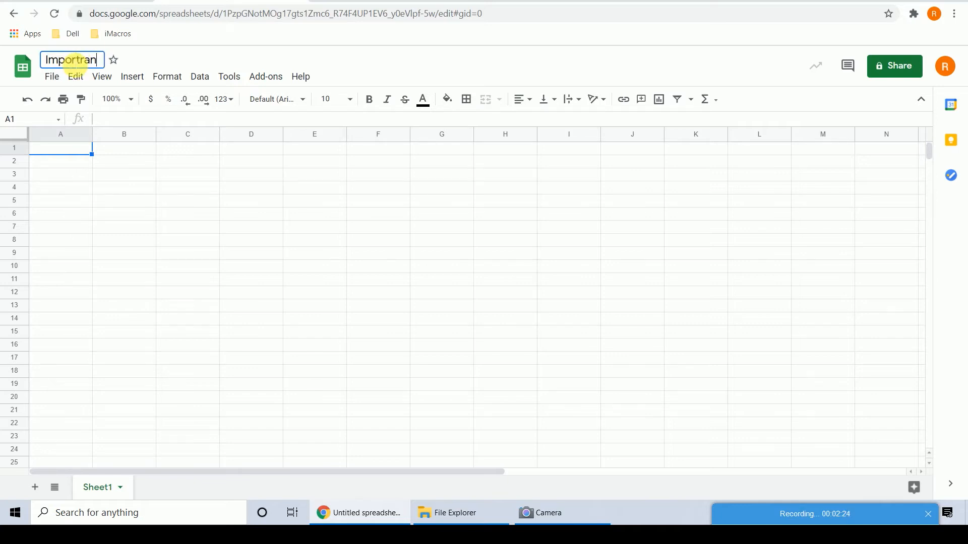
pyautogui.write('ge Function')
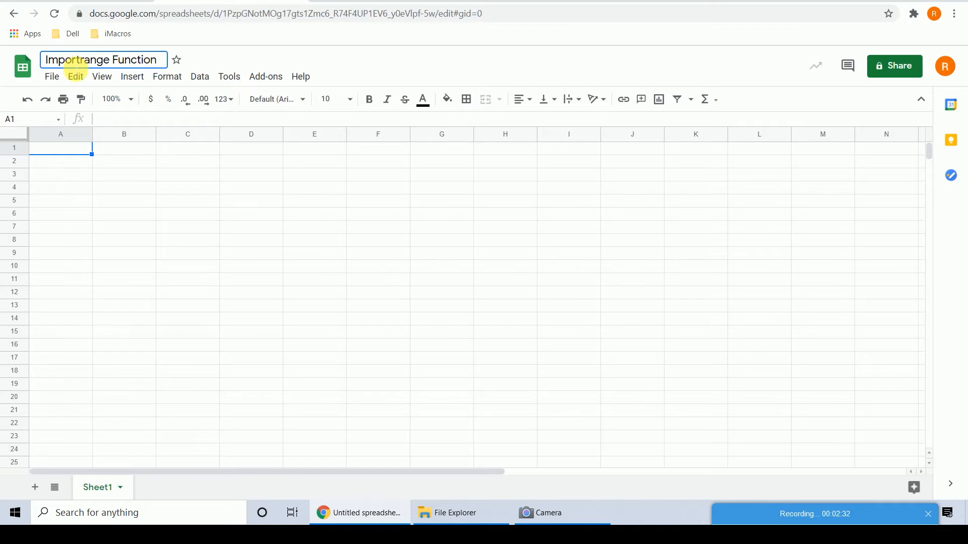
pyautogui.press('BackSpace')
pyautogui.press('Return')
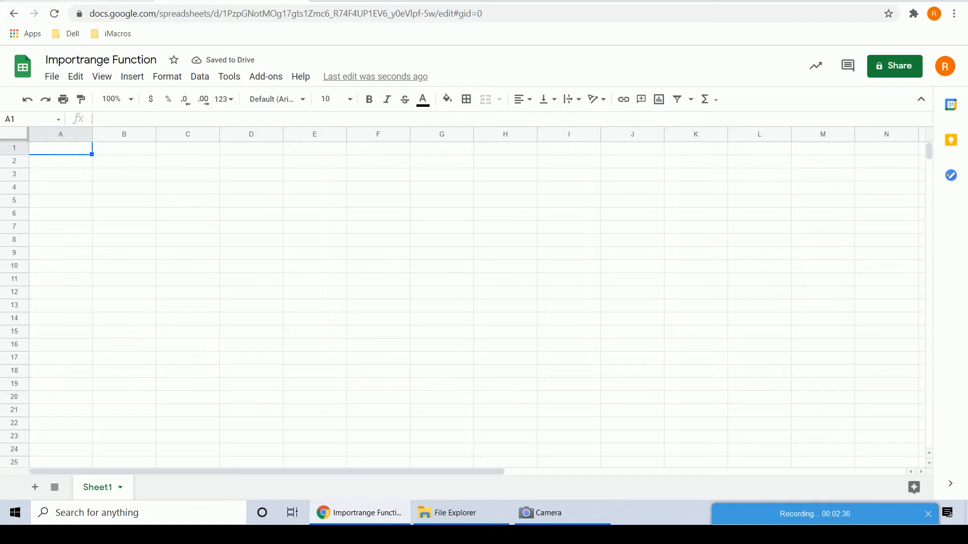
# Compare the Master Sales Data source spreadsheet with the blank Importrange Function spreadsheet.
pyautogui.click(83, 1)
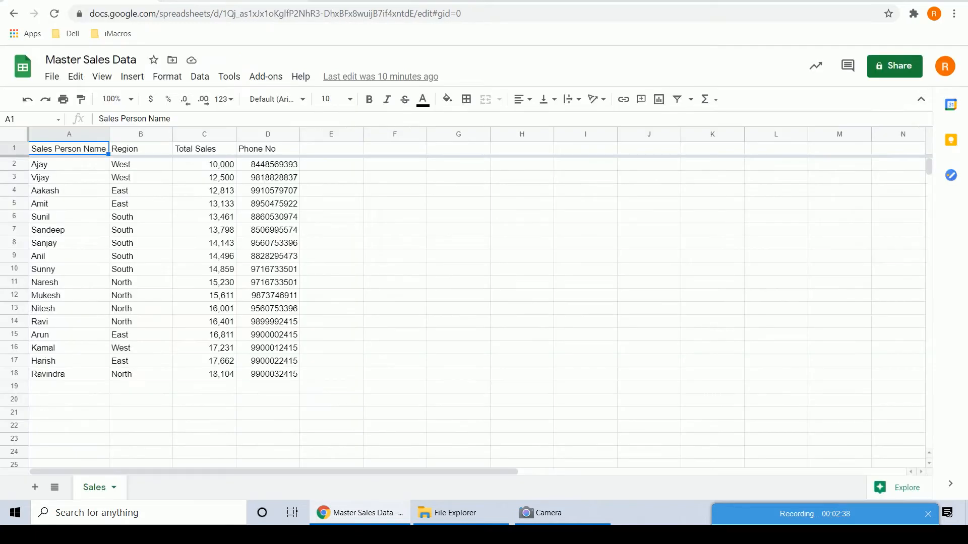
pyautogui.click(212, 1)
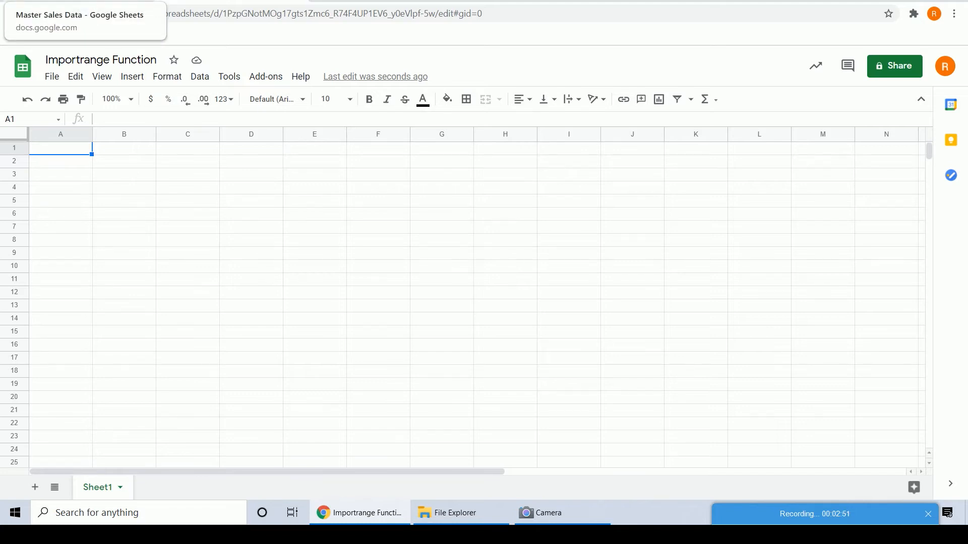
pyautogui.click(81, 0)
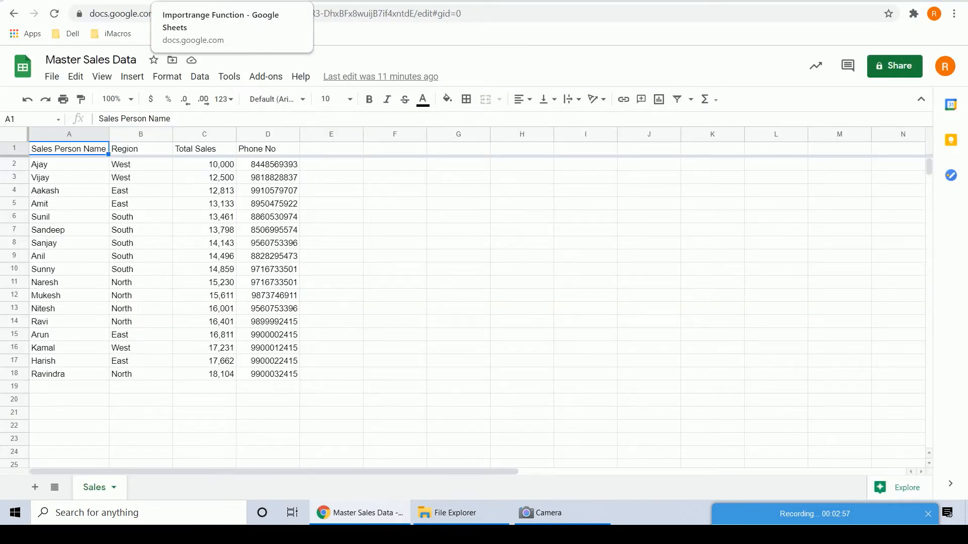
pyautogui.click(202, 0)
pyautogui.click(121, 0)
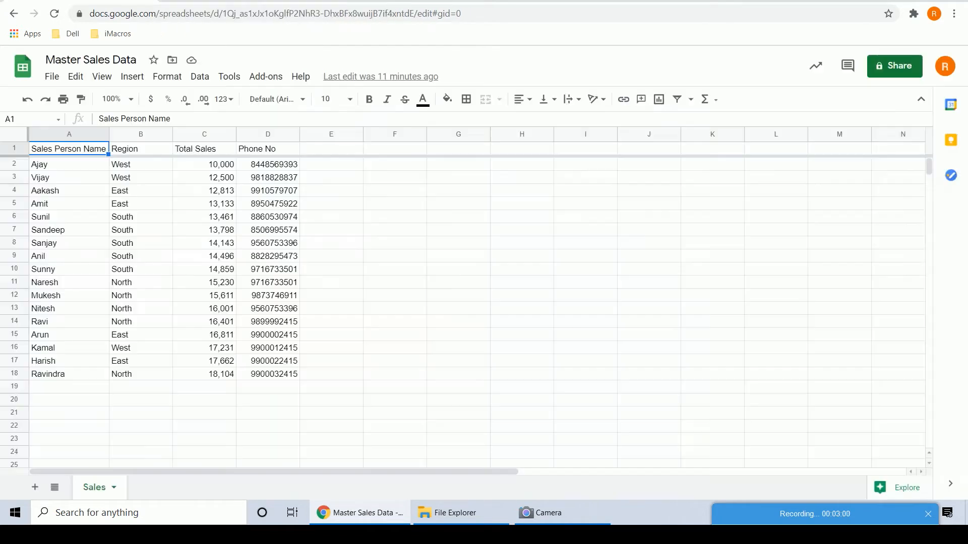
# Examine the web addresses of both spreadsheets, highlighting the sheet ID portion in the Importrange Function spreadsheet's URL.
pyautogui.click(211, 14)
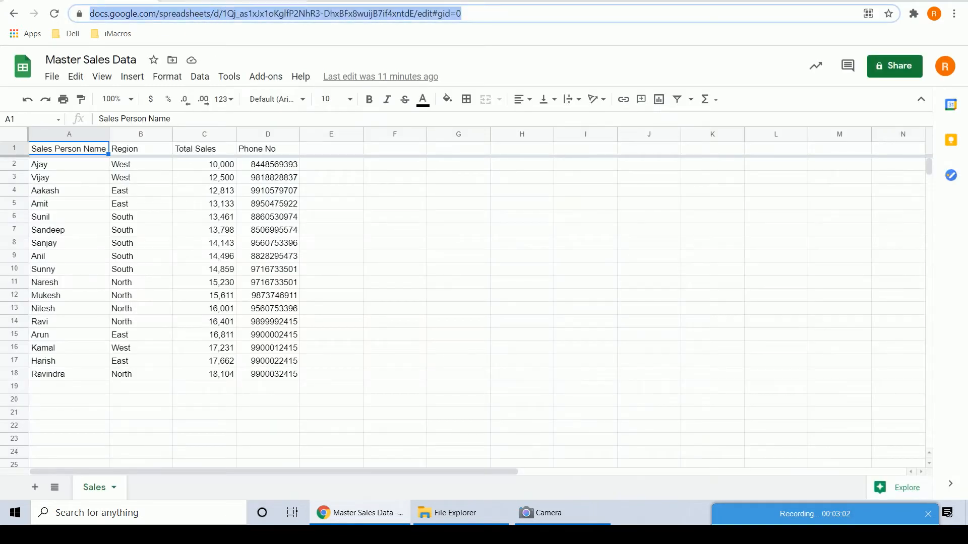
pyautogui.click(202, 1)
pyautogui.click(227, 16)
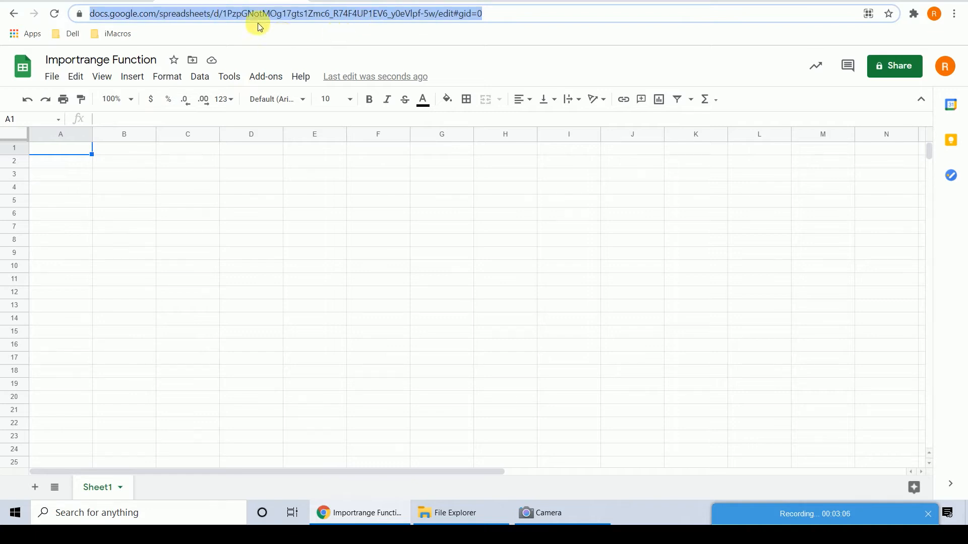
pyautogui.click(249, 17)
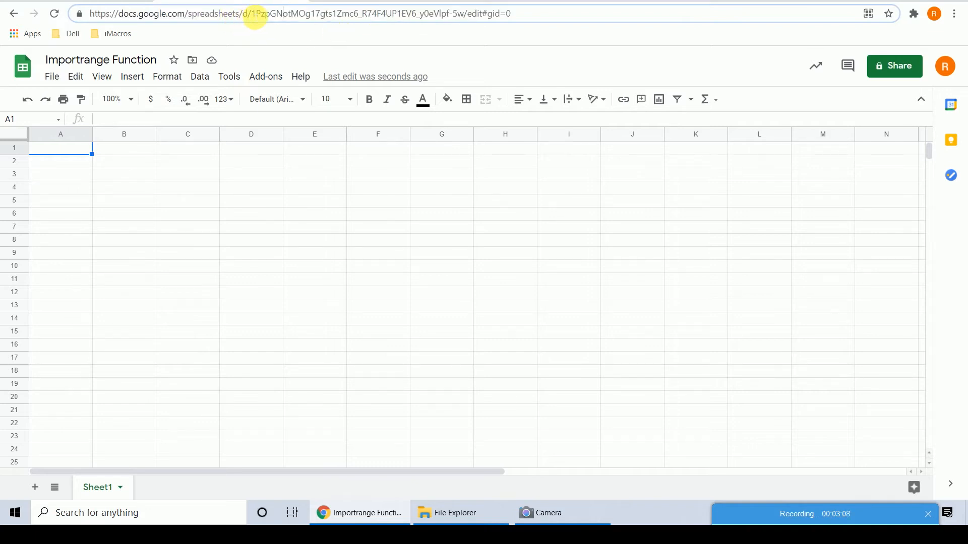
pyautogui.moveTo(252, 14); pyautogui.dragTo(466, 30)
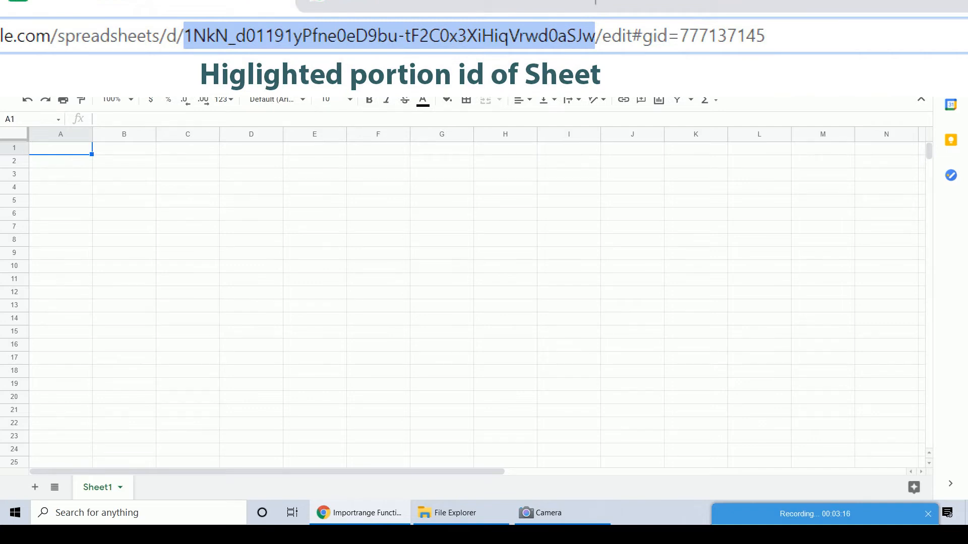
pyautogui.click(237, 187)
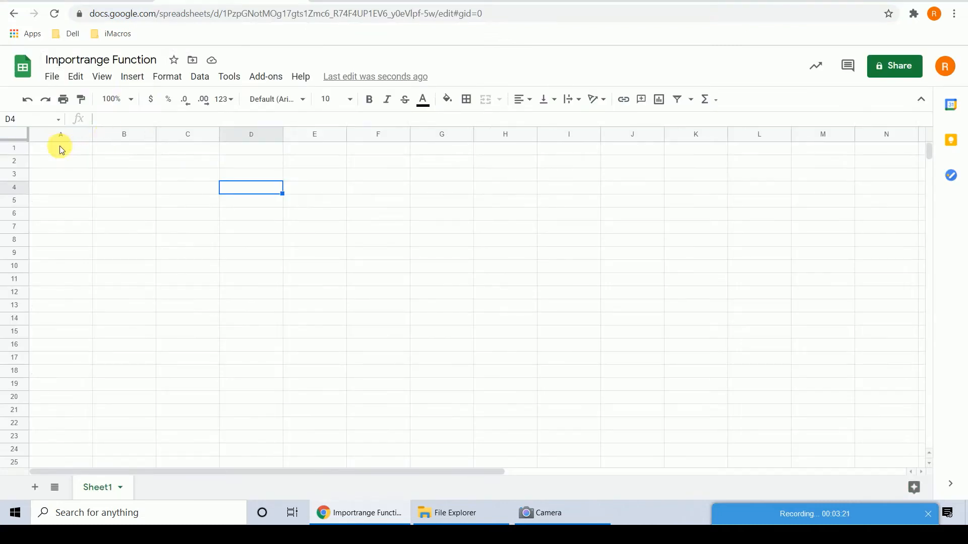
# Begin an IMPORTRANGE formula in cell A1 of the Importrange Function spreadsheet, show its function help, and dismiss the Wi-Fi Scanner notification.
pyautogui.click(61, 150)
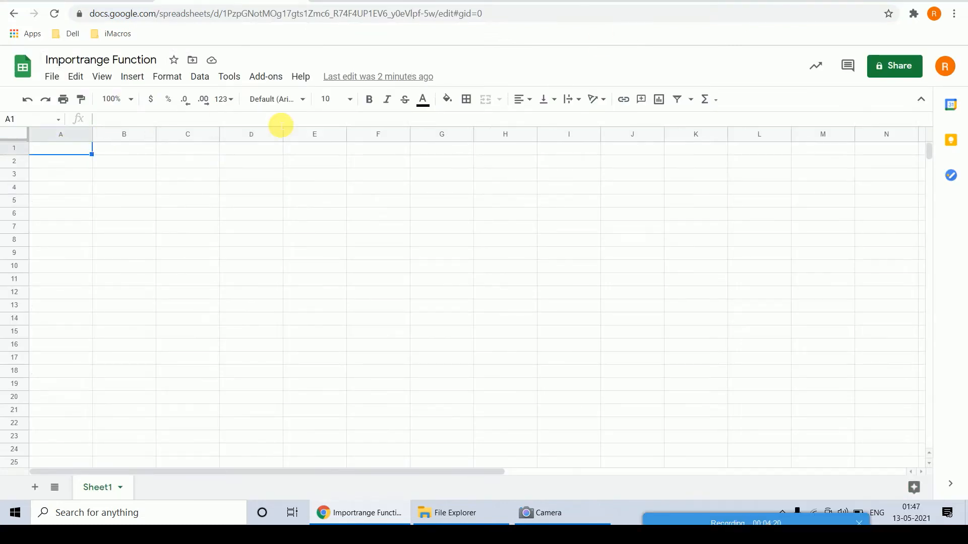
pyautogui.write('=')
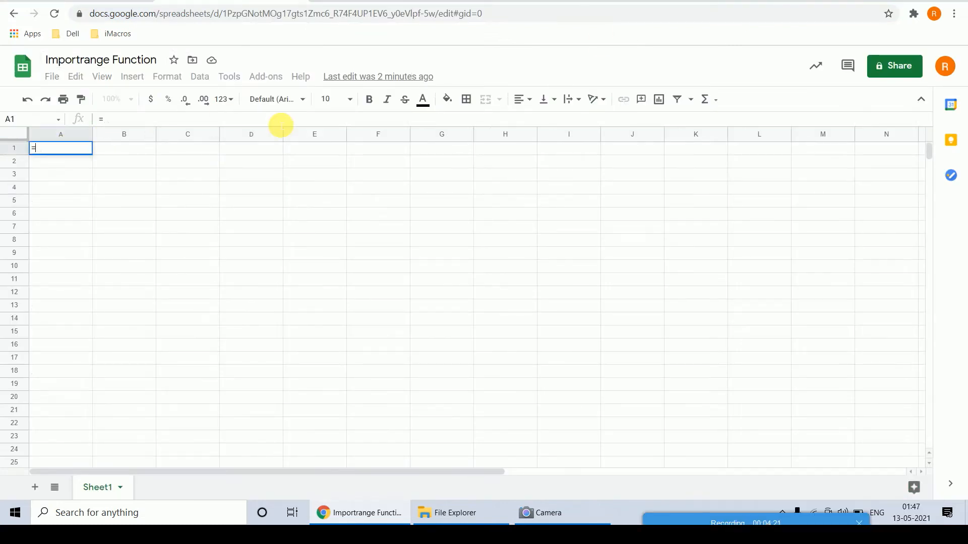
pyautogui.write('importr')
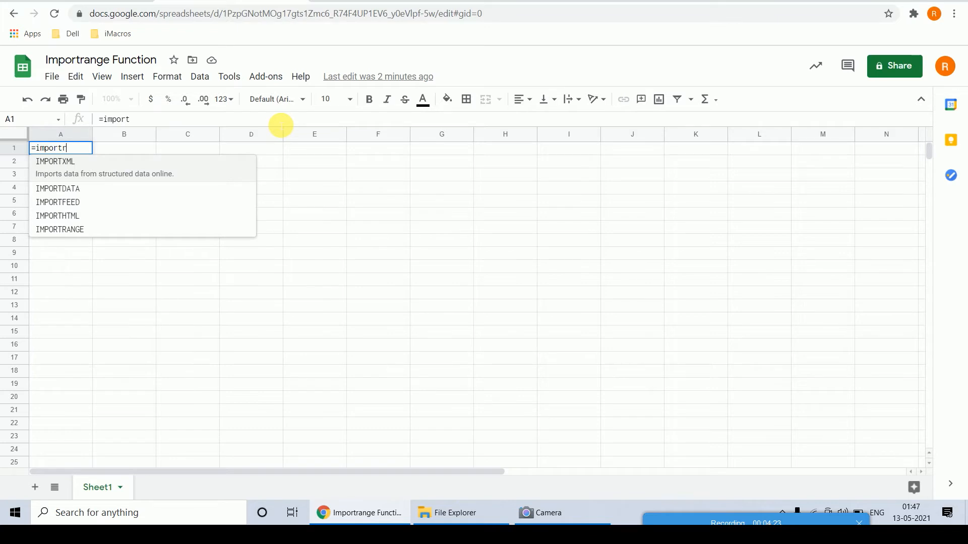
pyautogui.press('Tab')
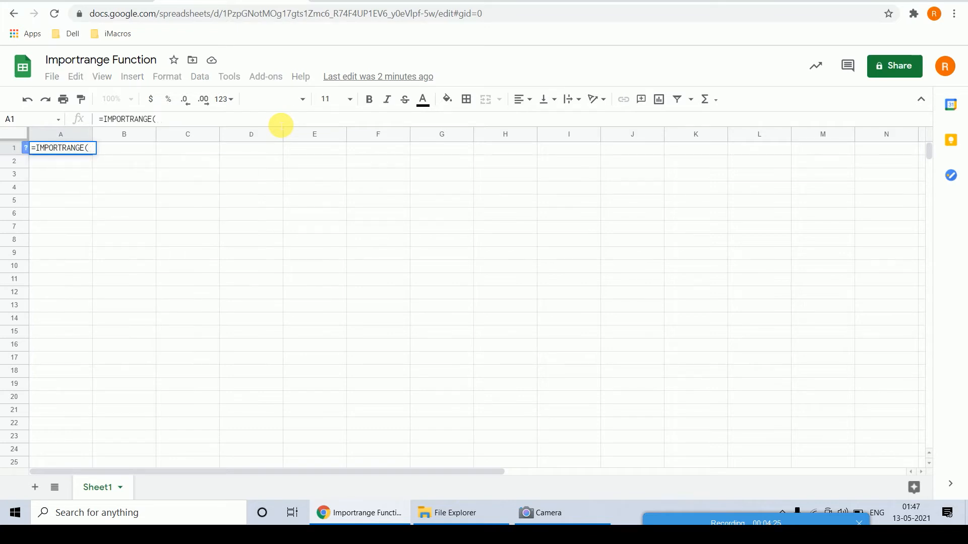
pyautogui.click(27, 150)
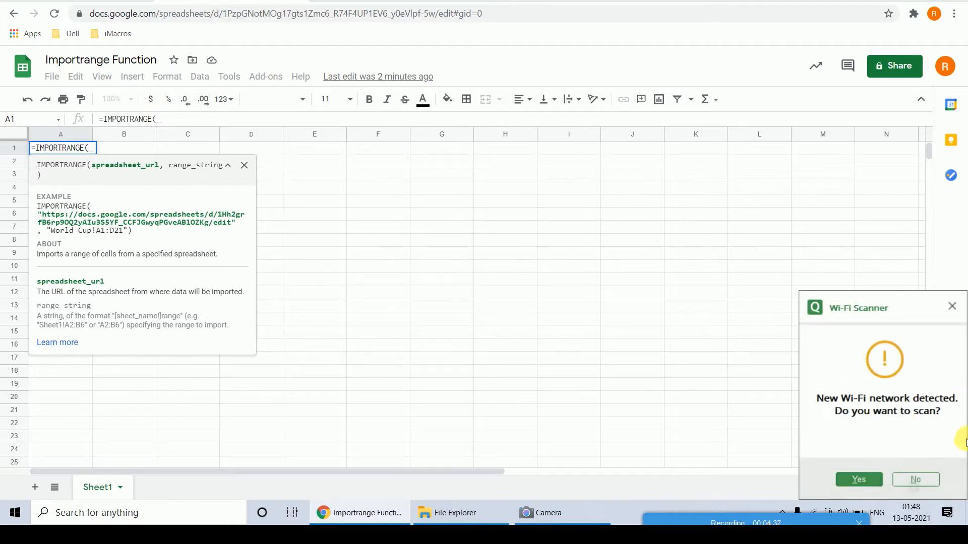
pyautogui.click(952, 307)
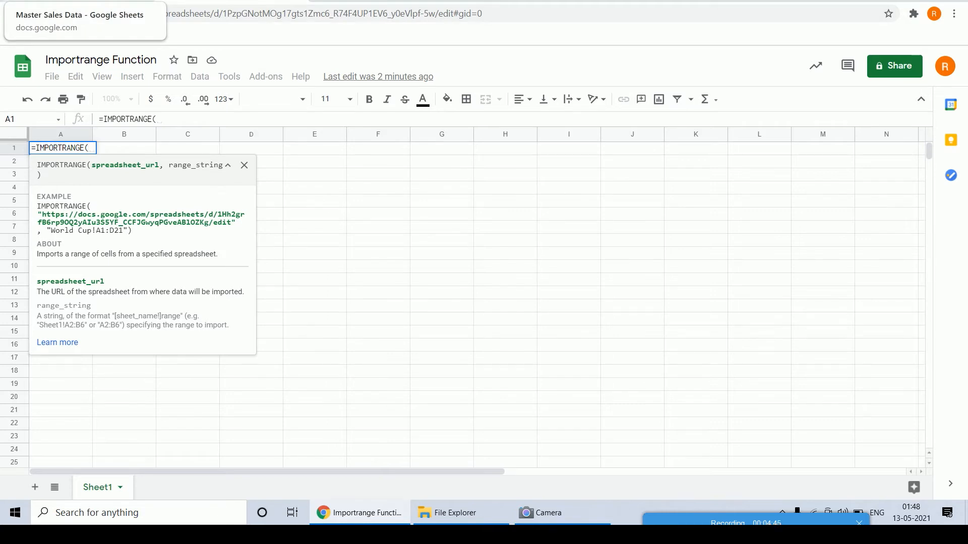
# Copy the full URL of the Master Sales Data spreadsheet and return to the open formula in the Importrange Function spreadsheet.
pyautogui.click(111, 1)
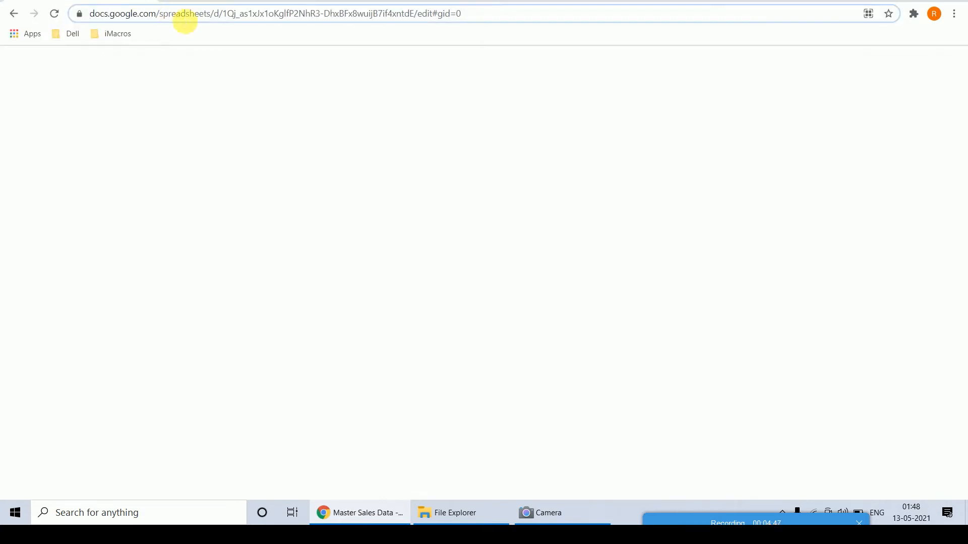
pyautogui.click(216, 17)
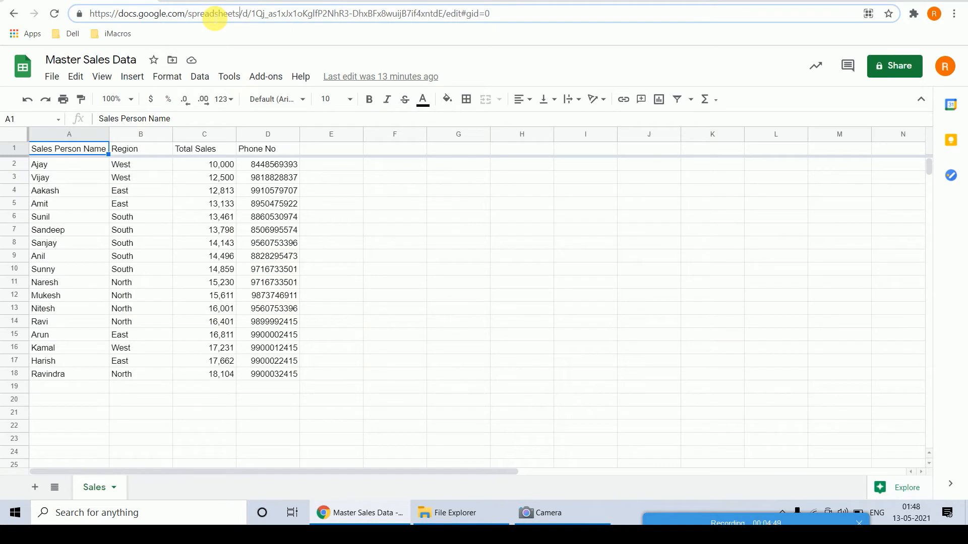
pyautogui.hotkey('ctrl', 'a')
pyautogui.hotkey('ctrl', 'c')
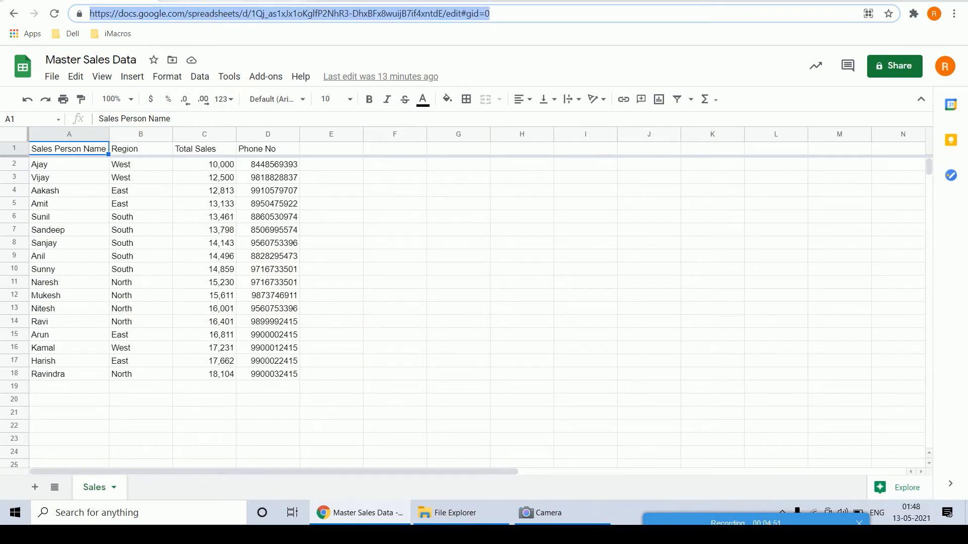
pyautogui.click(227, 1)
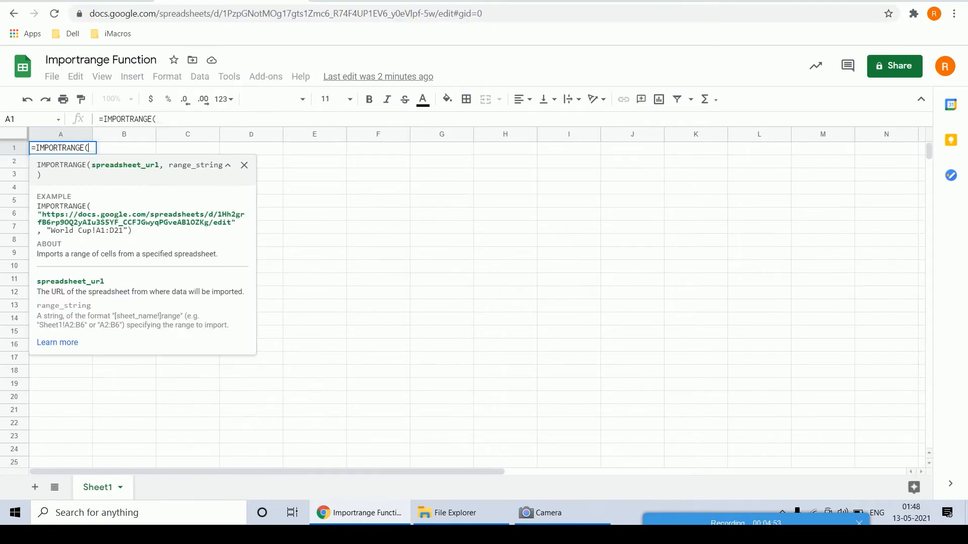
# Enter the copied Master Sales Data URL in quotation marks as the IMPORTRANGE formula's first argument, followed by a comma.
pyautogui.write('""')
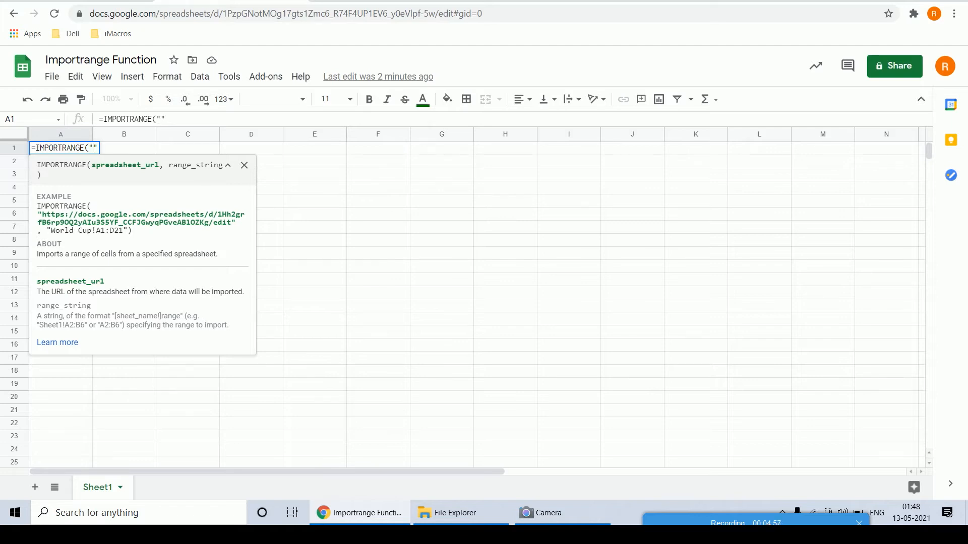
pyautogui.hotkey('ctrl', 'v')
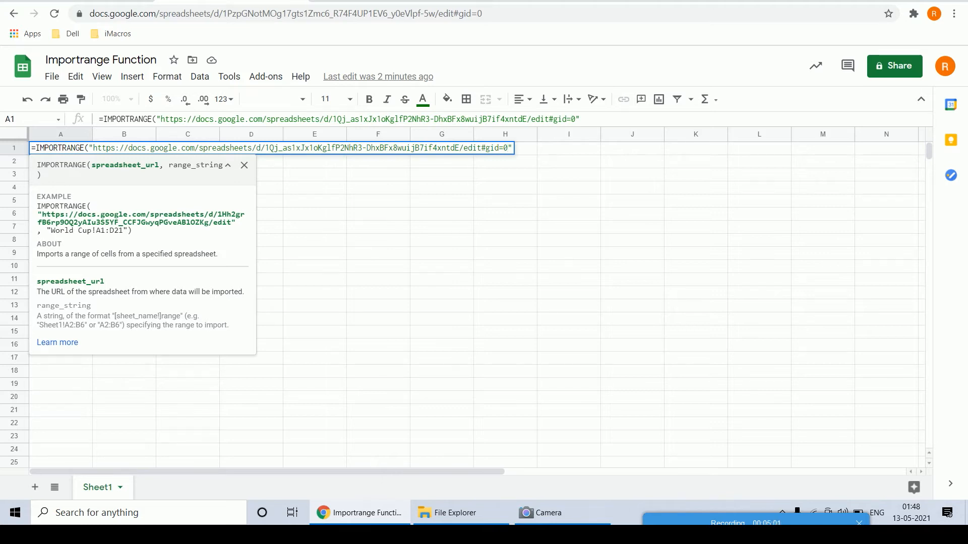
pyautogui.write(',')
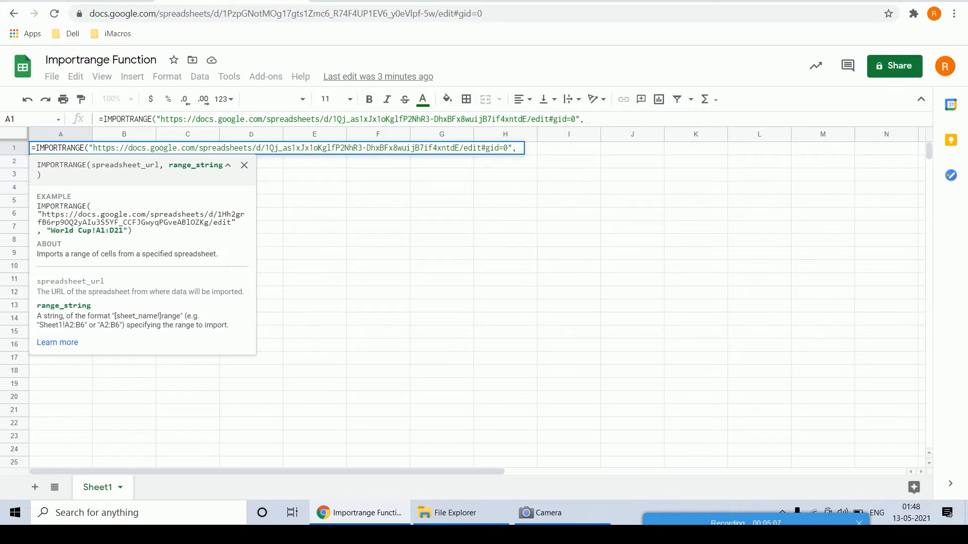
# Add two blank sheets to the Master Sales Data spreadsheet and check the source sheet's name without changing it.
pyautogui.click(83, 2)
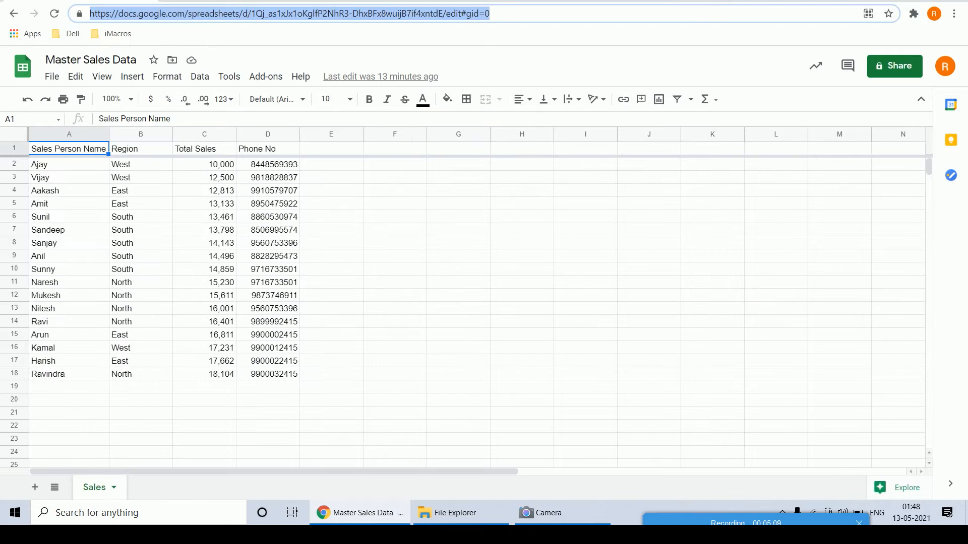
pyautogui.click(43, 492)
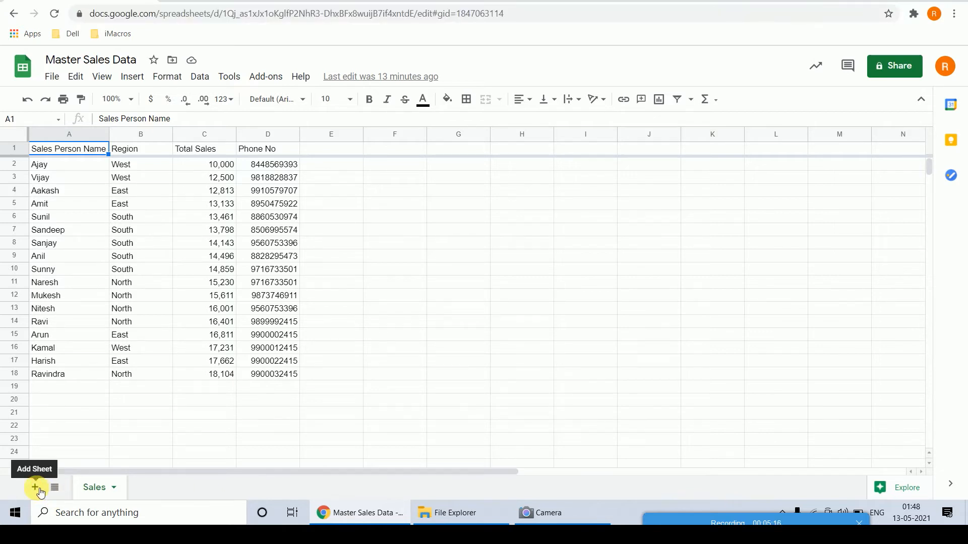
pyautogui.click(36, 488)
pyautogui.click(96, 488)
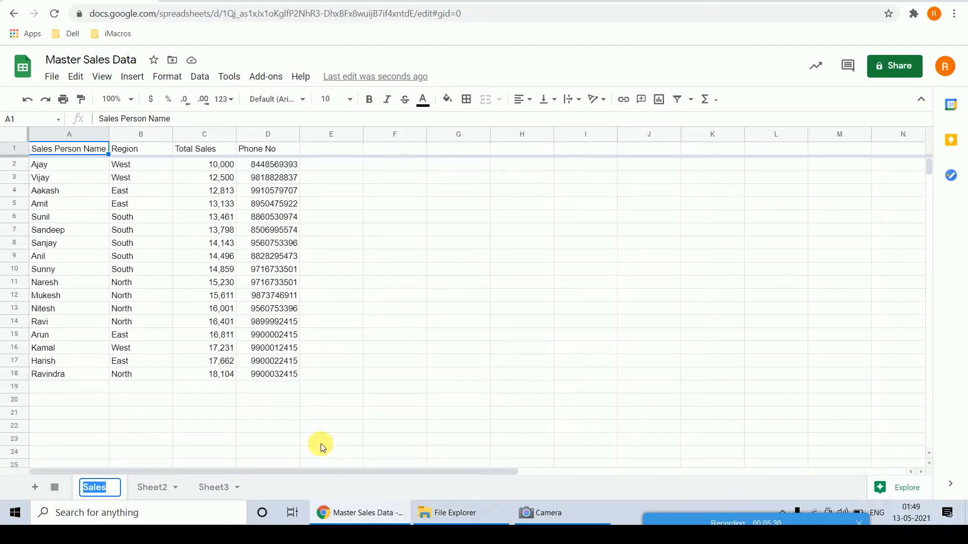
pyautogui.press('Return')
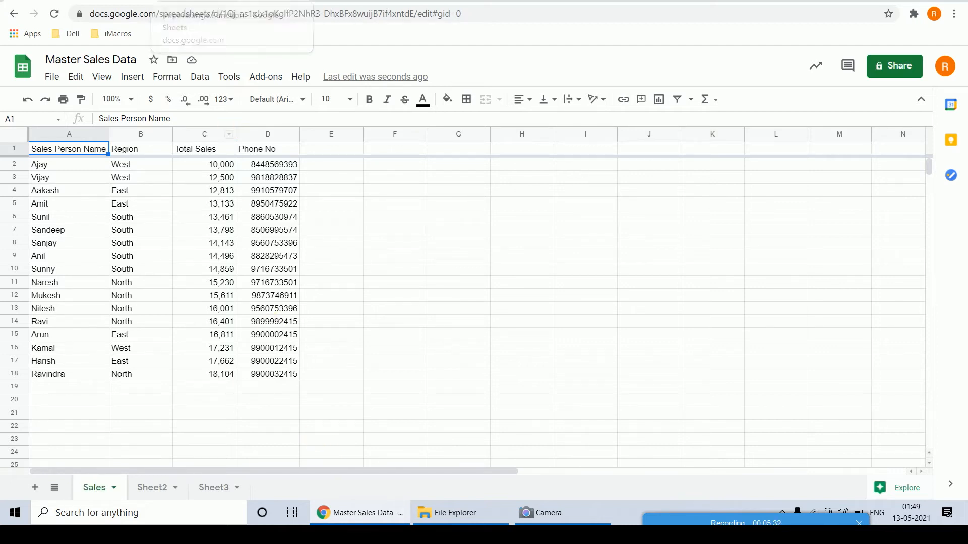
# Set the range argument of the open formula in the Importrange Function spreadsheet to "Sales!A:D".
pyautogui.click(233, 1)
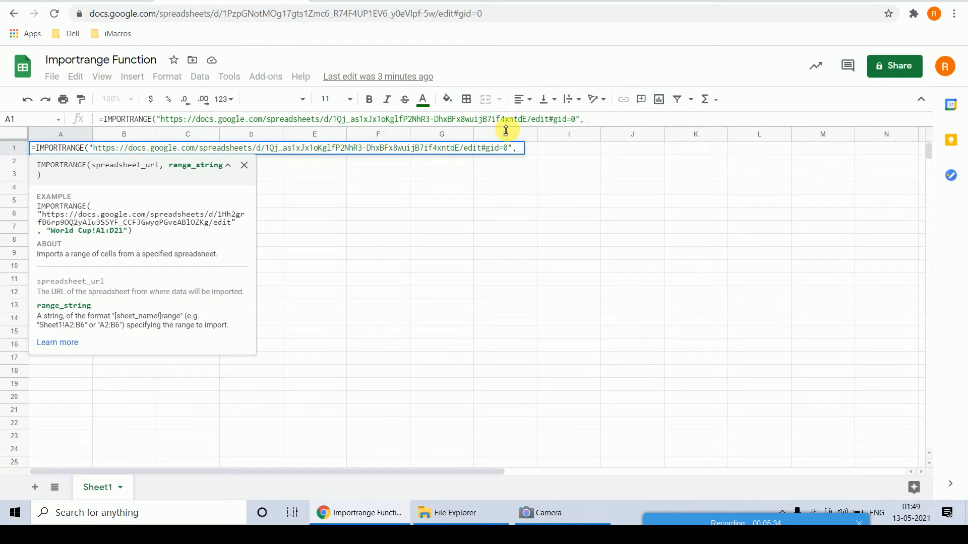
pyautogui.write('","')
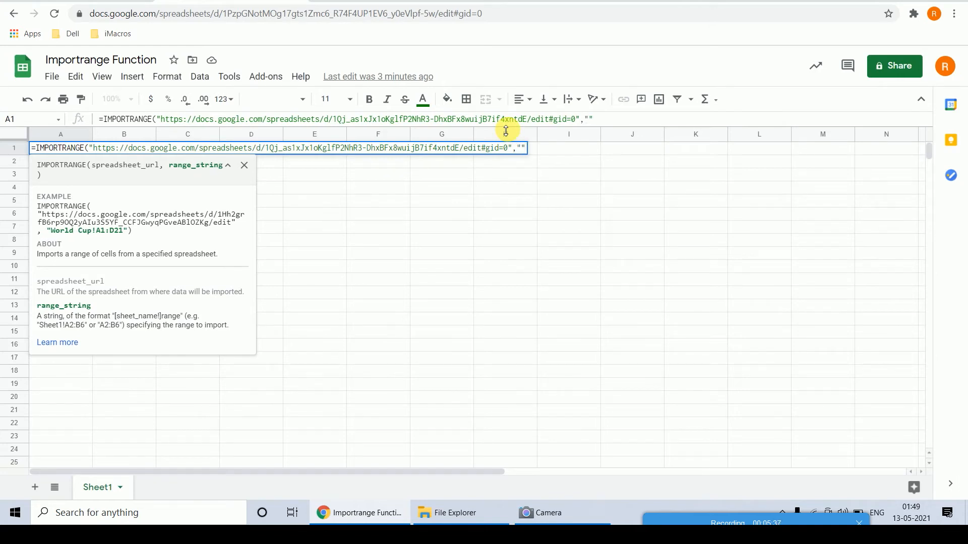
pyautogui.write('Sales')
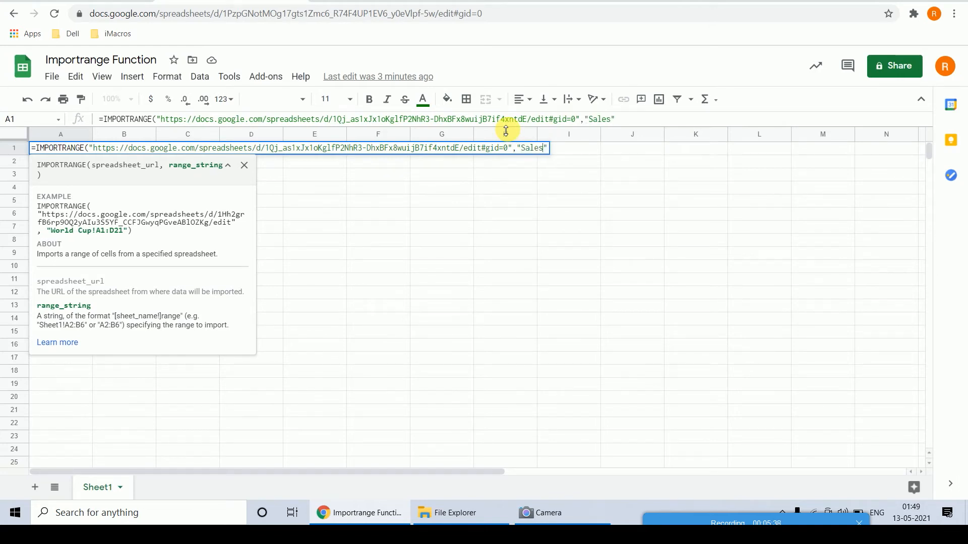
pyautogui.write('!')
pyautogui.write('A1:')
pyautogui.press('BackSpace')
pyautogui.press('BackSpace')
pyautogui.write(':D')
# Check the source columns in Master Sales Data, enter the completed IMPORTRANGE formula, and allow access between the two spreadsheets.
pyautogui.click(14, 13)
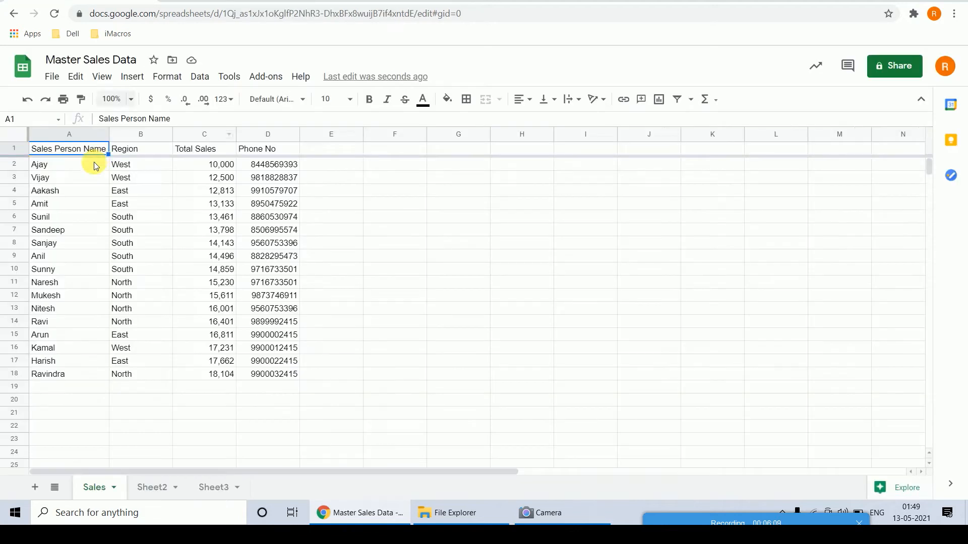
pyautogui.click(272, 1)
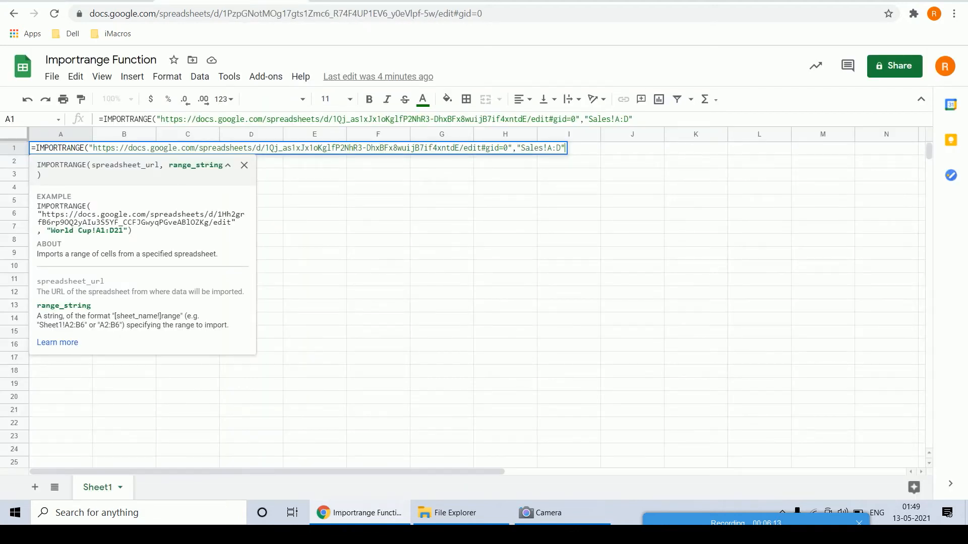
pyautogui.write(')')
pyautogui.press('Return')
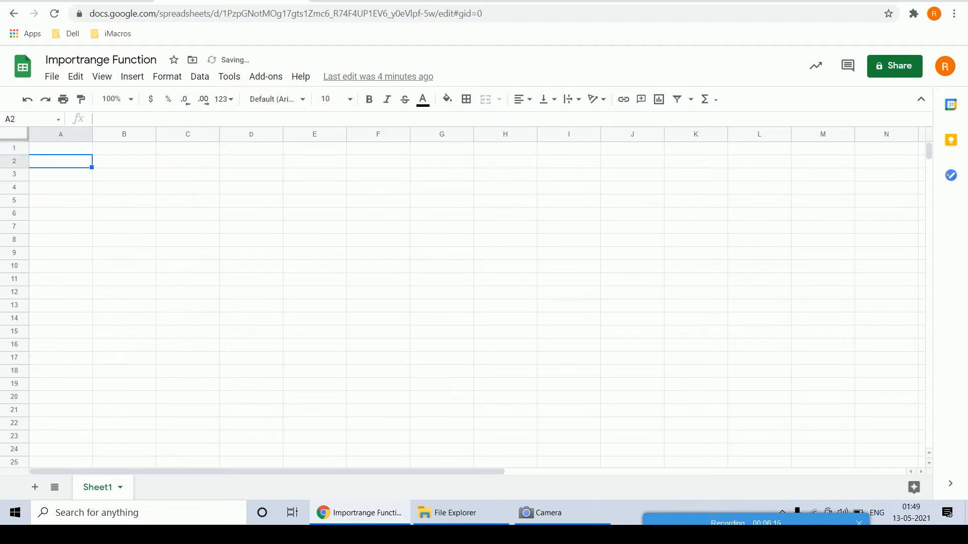
pyautogui.moveTo(93, 148)
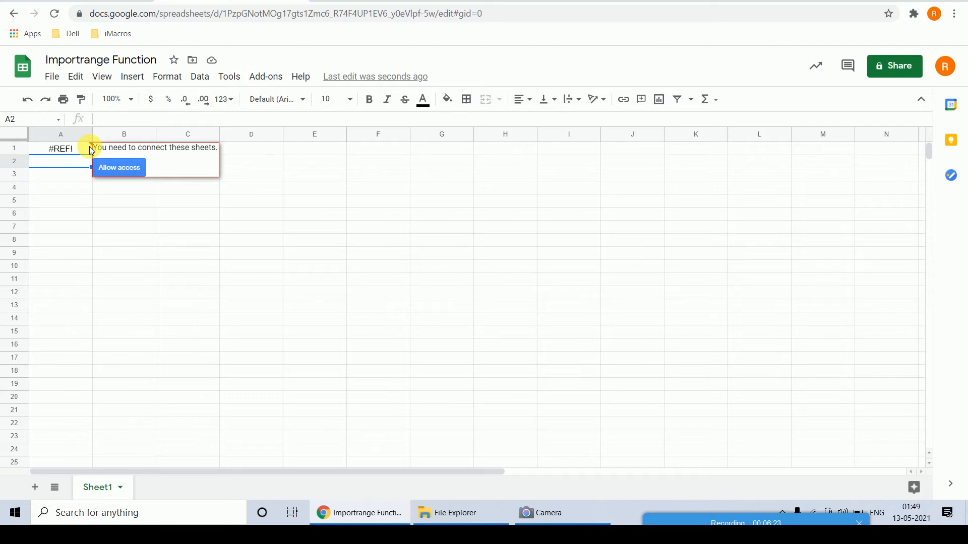
pyautogui.click(120, 168)
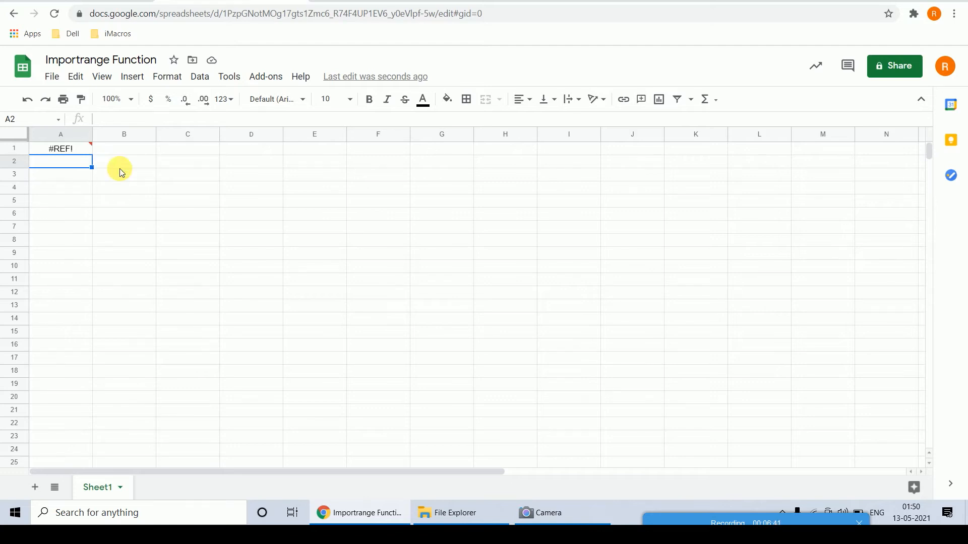
# Fit column A to its contents and compare the imported data with the Master Sales Data spreadsheet.
pyautogui.doubleClick(93, 135)
pyautogui.click(131, 1)
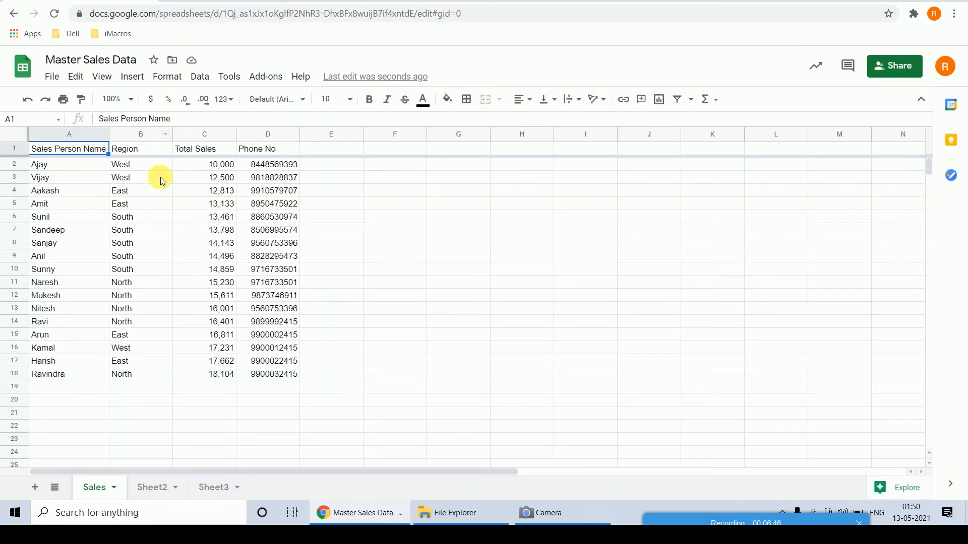
pyautogui.click(197, 1)
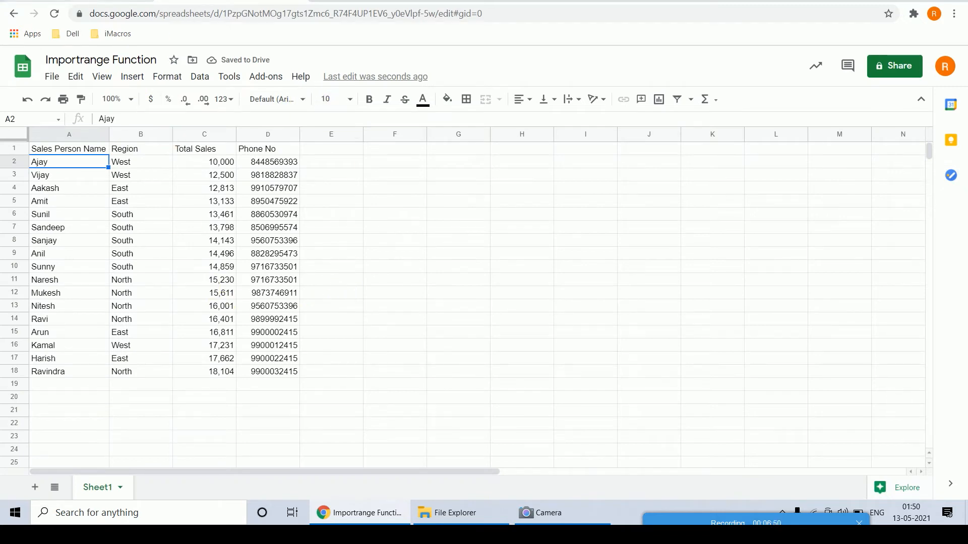
# Set the Total Sales value in cell C2 of the Master Sales Data spreadsheet to 12000.
pyautogui.click(131, 1)
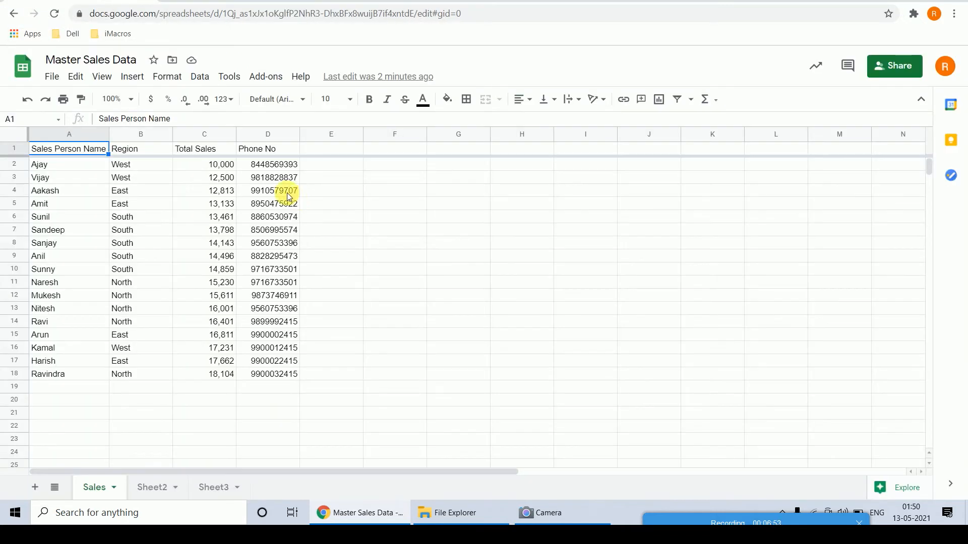
pyautogui.click(222, 165)
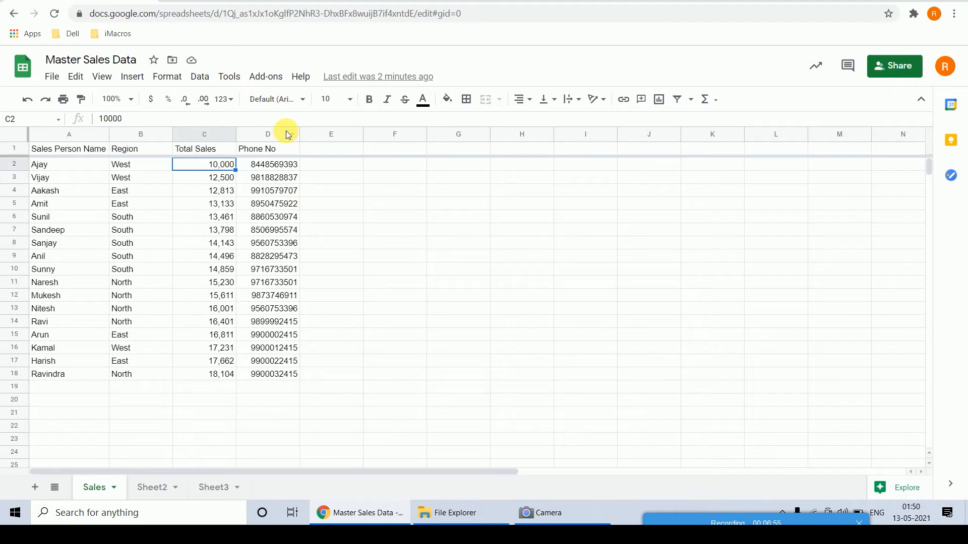
pyautogui.hotkey('ctrl', 'Right')
pyautogui.hotkey('ctrl', 'Right')
pyautogui.press('Down')
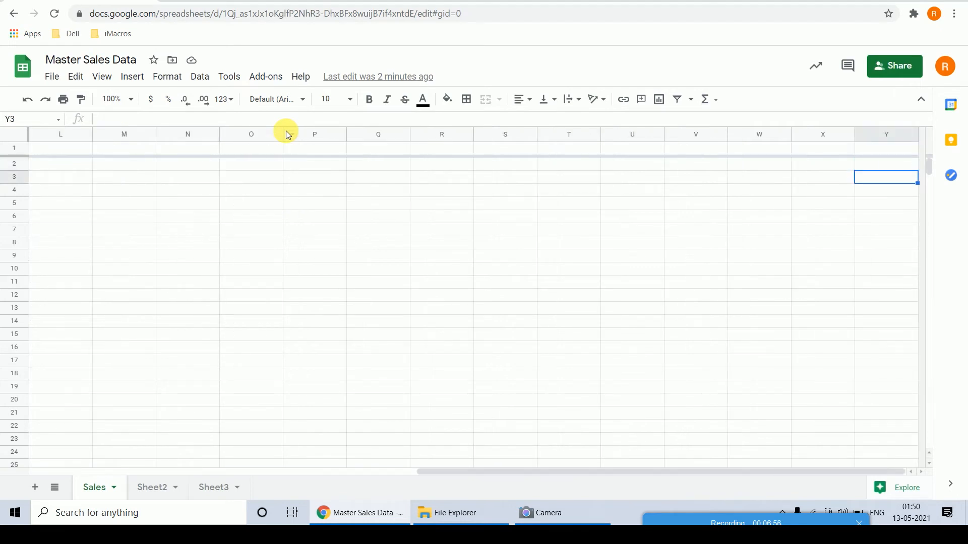
pyautogui.hotkey('ctrl', 'Left')
pyautogui.hotkey('ctrl', 'Left')
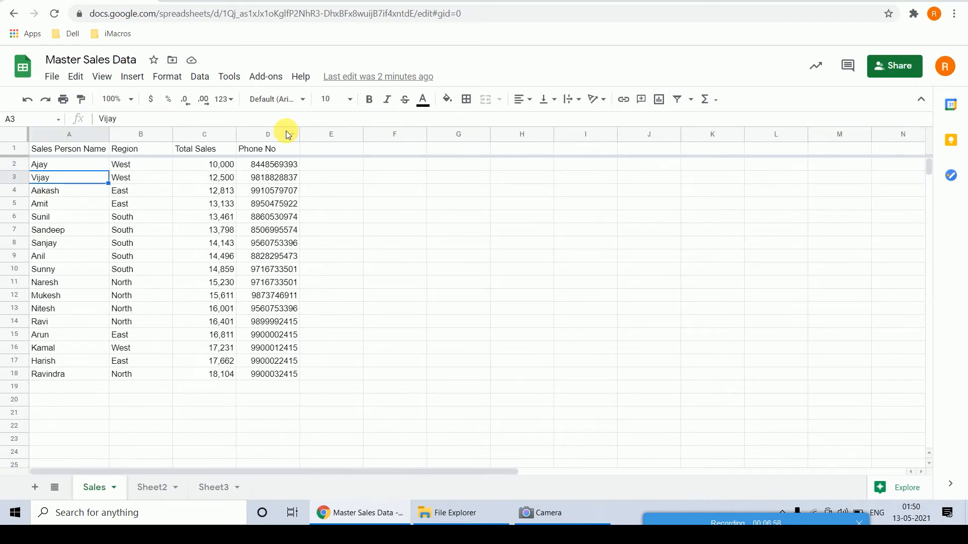
pyautogui.press('Up')
pyautogui.press('Right')
pyautogui.press('Right')
pyautogui.press('Right')
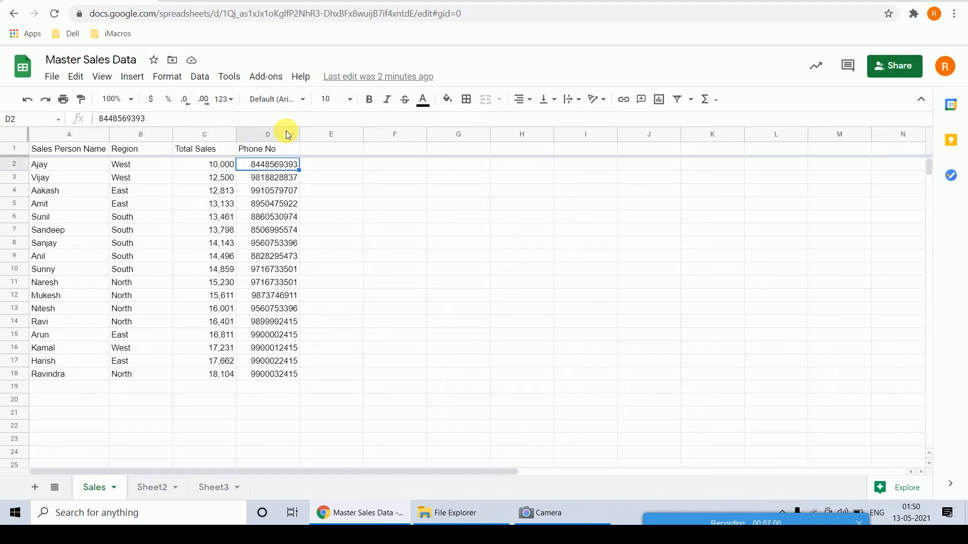
pyautogui.press('Left')
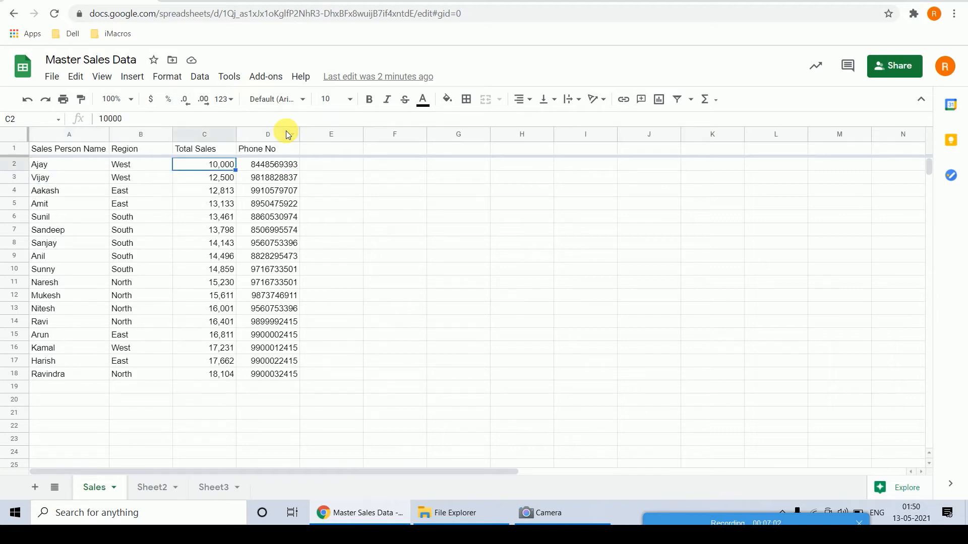
pyautogui.write('12000')
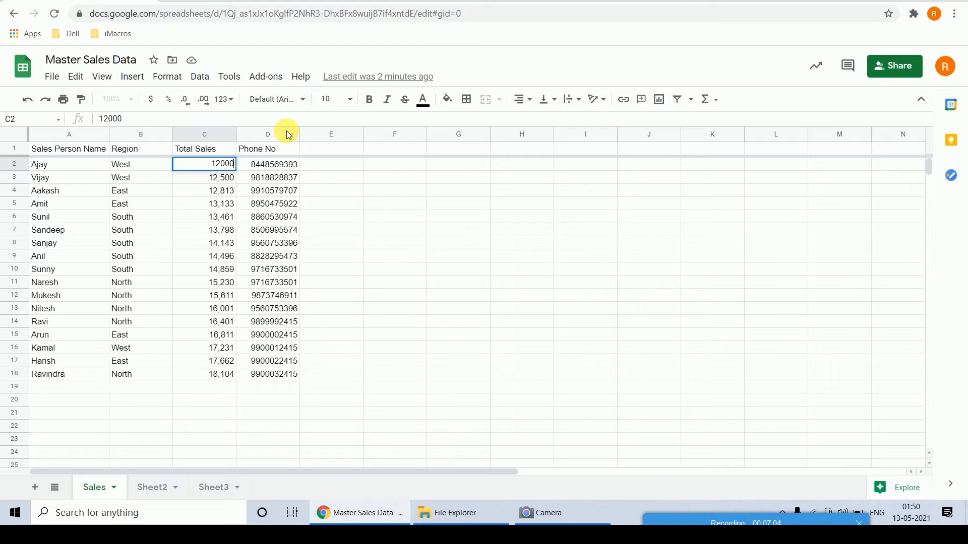
pyautogui.press('Return')
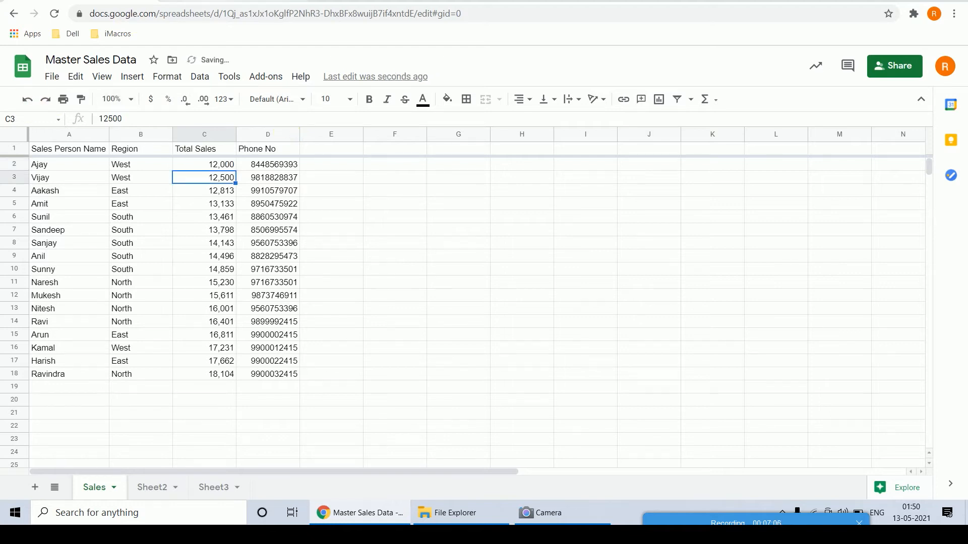
# Compare the changed Total Sales value in both spreadsheets, ending in the Importrange Function spreadsheet.
pyautogui.click(222, 1)
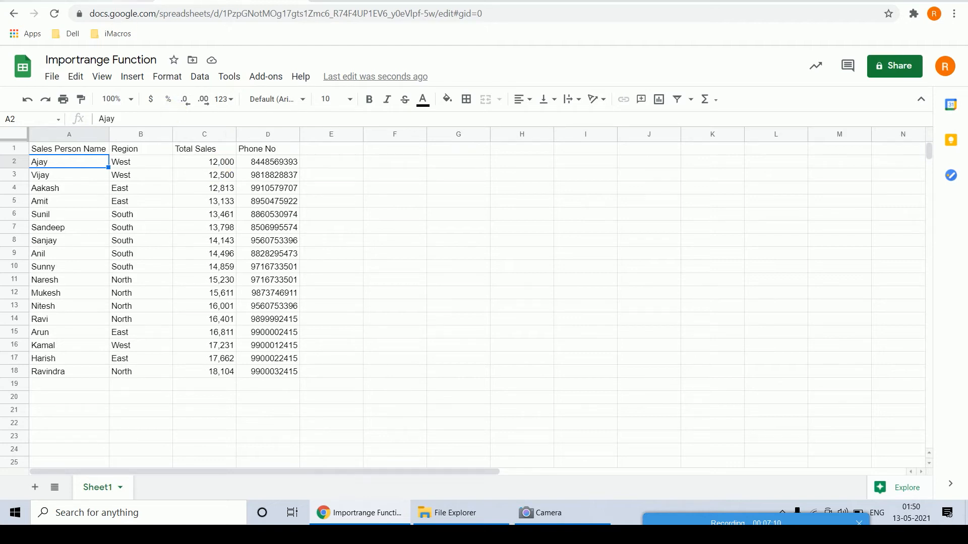
pyautogui.click(124, 1)
pyautogui.click(222, 1)
# Change the imported range in cell A1's IMPORTRANGE formula to "Sales!A:B" and dismiss the function help.
pyautogui.click(81, 150)
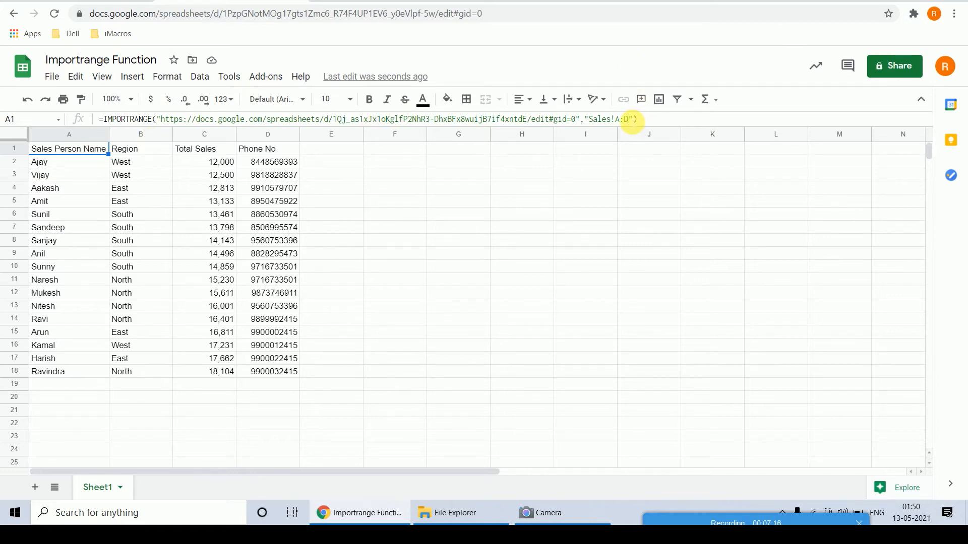
pyautogui.click(629, 119)
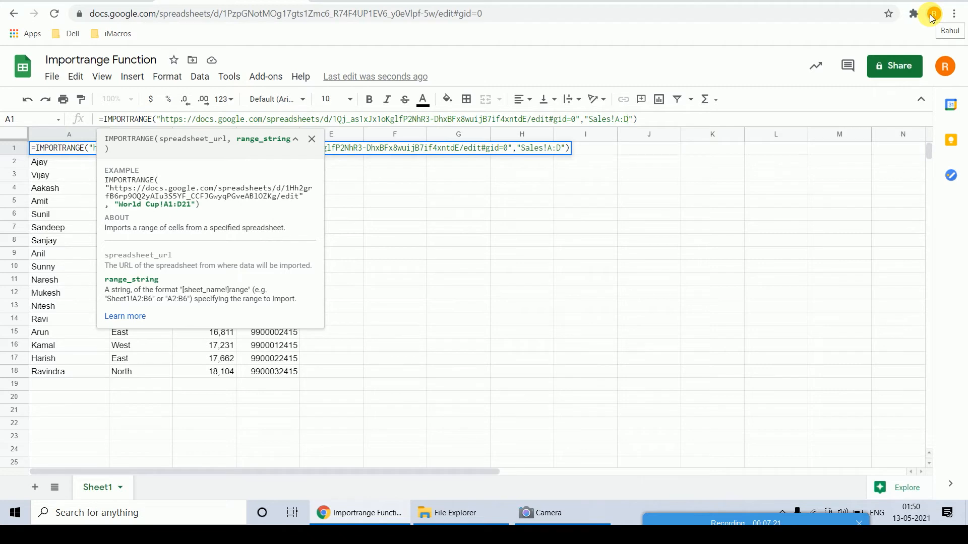
pyautogui.click(311, 139)
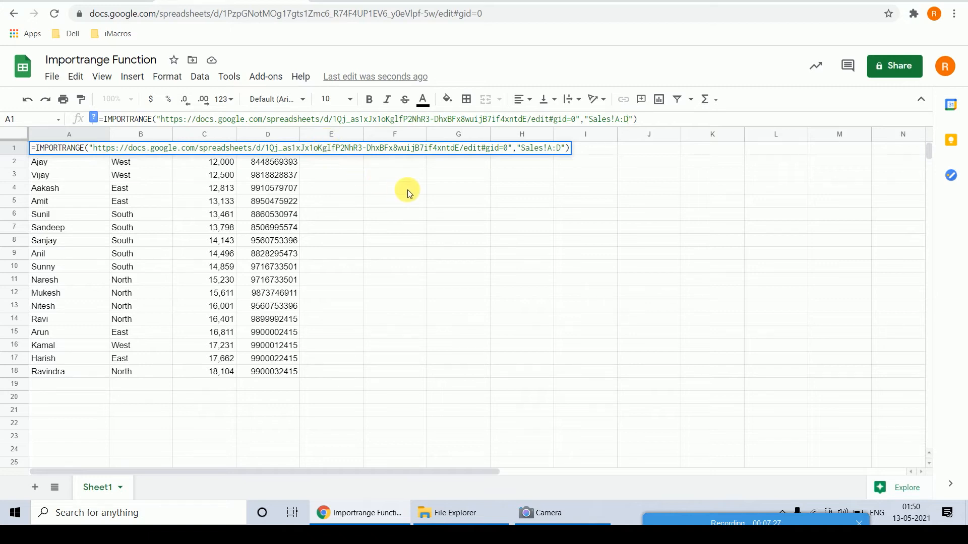
pyautogui.press('BackSpace')
pyautogui.write('B')
pyautogui.press('Return')
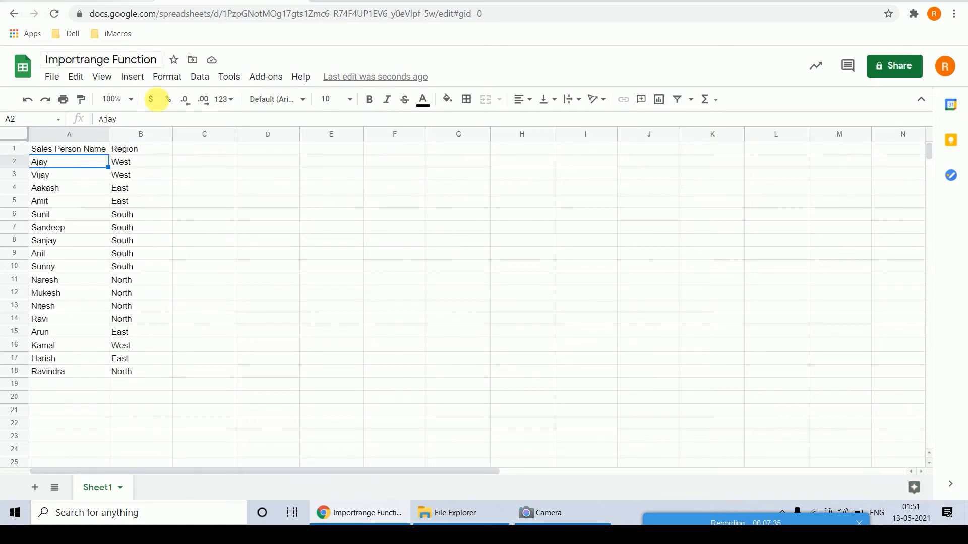
# Review the range in cell A1's formula against the source columns in Master Sales Data, leaving the formula unedited.
pyautogui.click(93, 147)
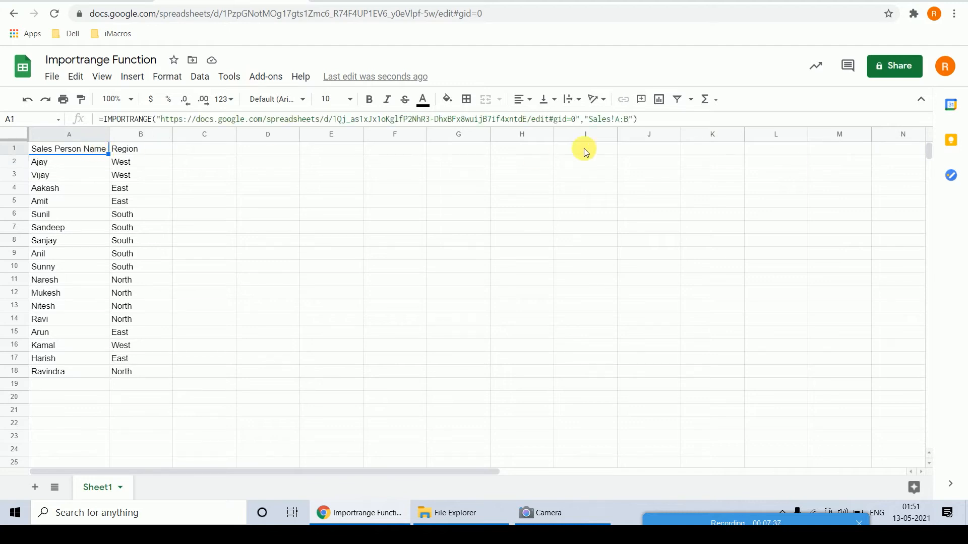
pyautogui.click(627, 119)
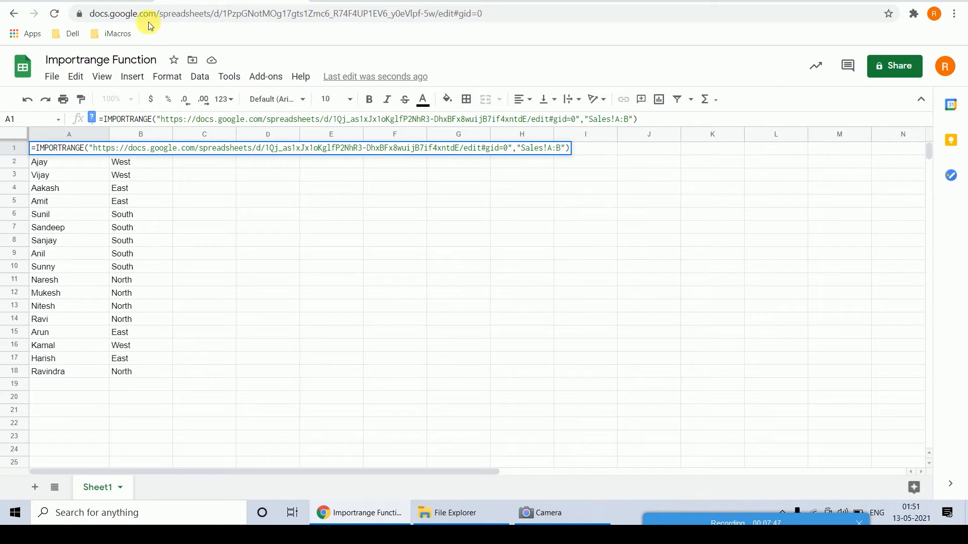
pyautogui.click(112, 1)
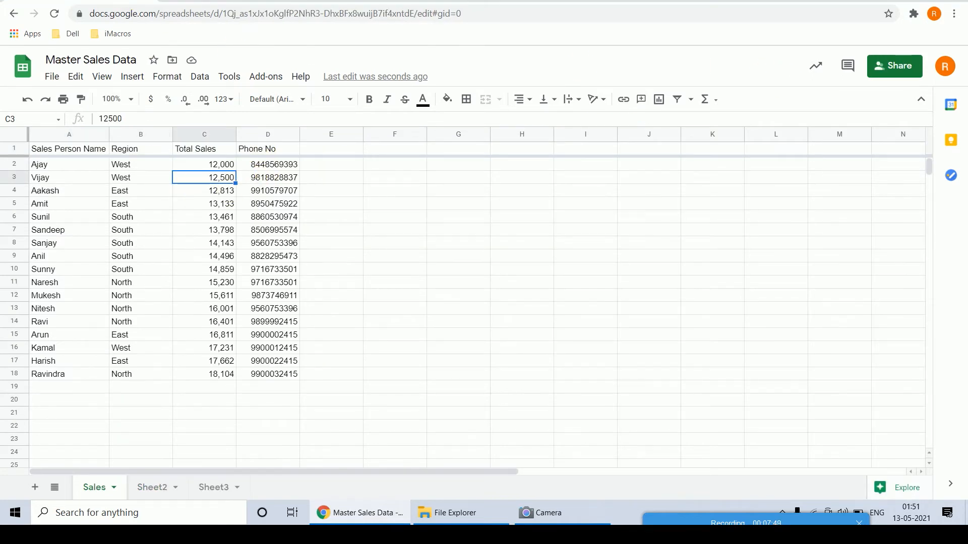
pyautogui.click(247, 1)
pyautogui.press('Escape')
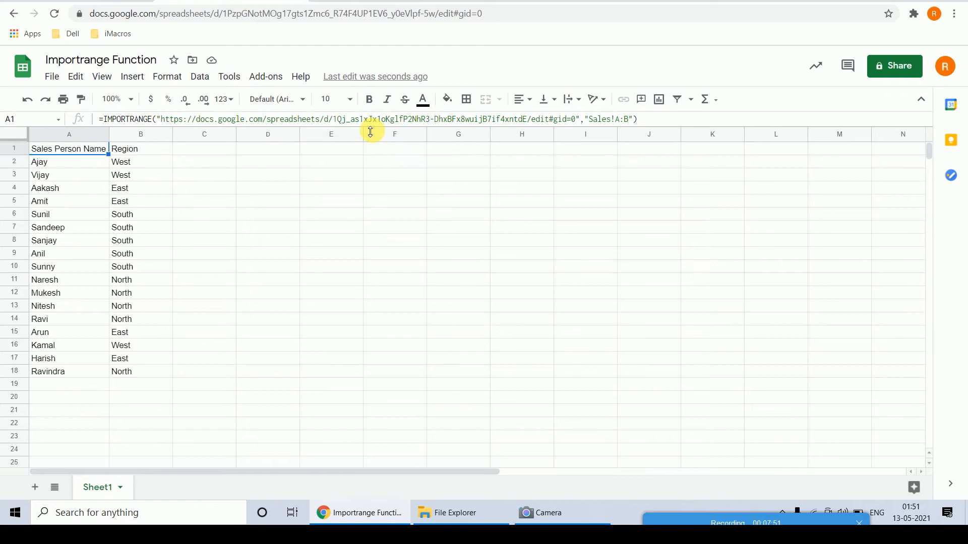
pyautogui.click(112, 1)
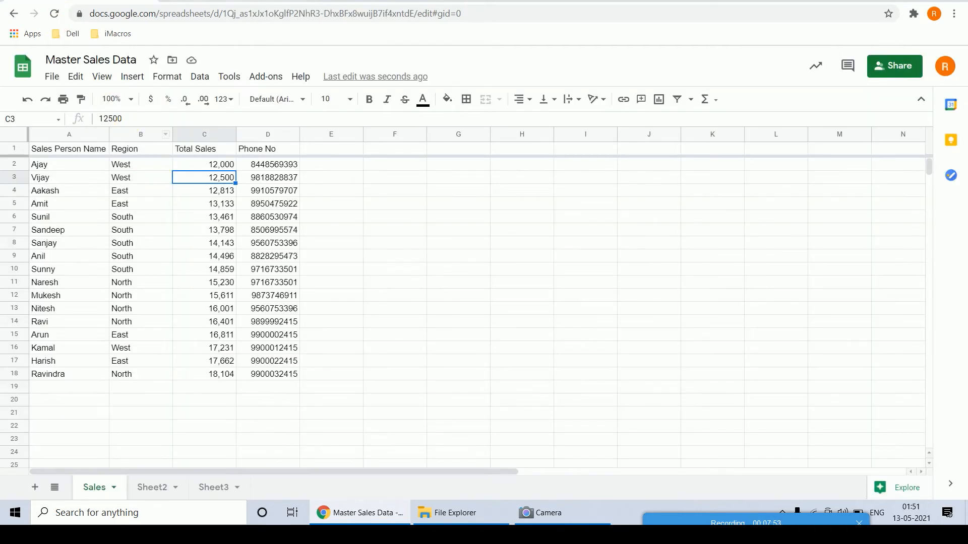
# Check the source columns in Master Sales Data, and change the range in the Importrange Function spreadsheet's A1 formula to "Sales!A:D".
pyautogui.click(247, 1)
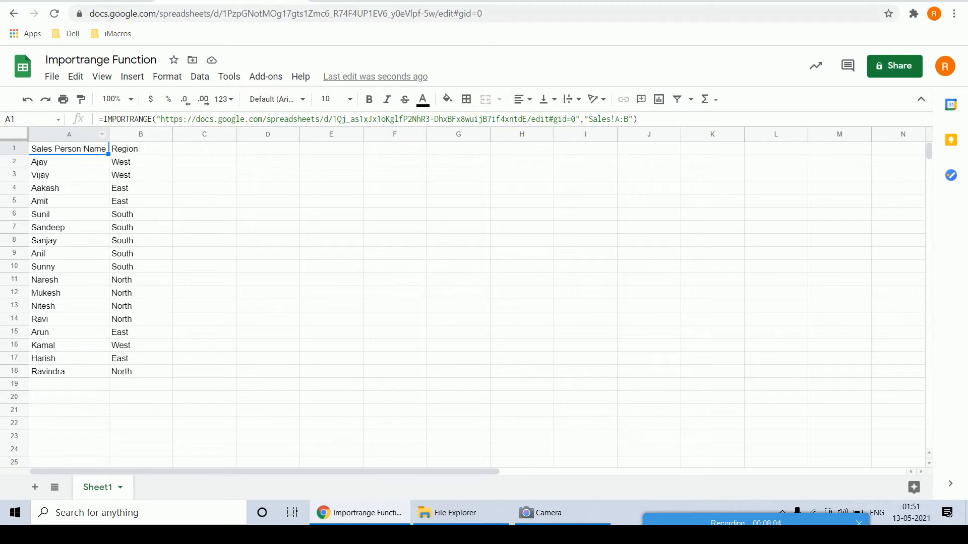
pyautogui.hotkey('ctrl', 'Tab')
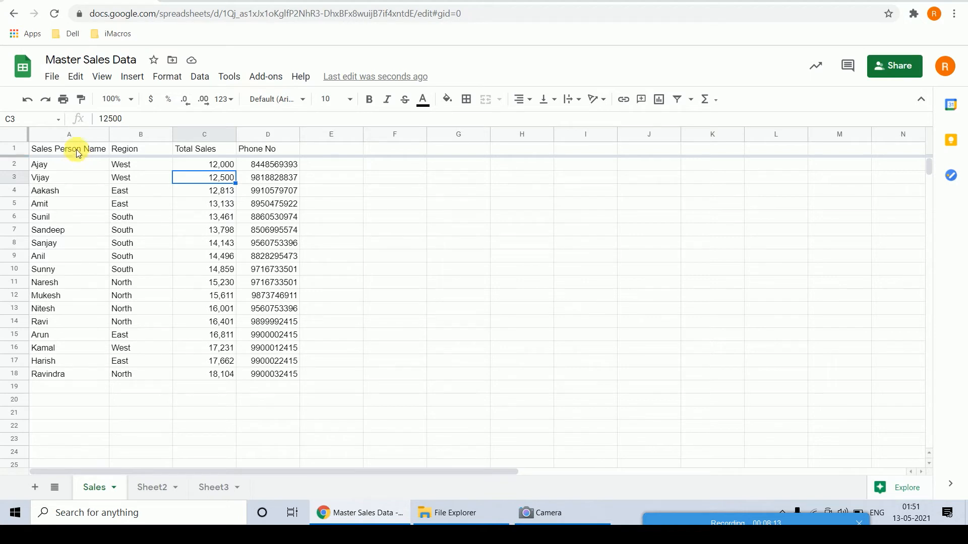
pyautogui.click(194, 1)
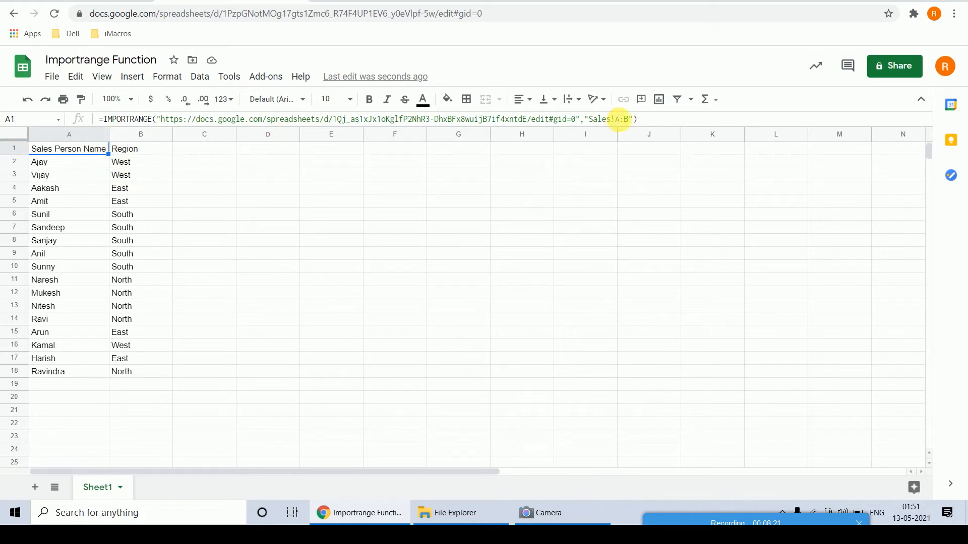
pyautogui.click(628, 119)
pyautogui.press('BackSpace')
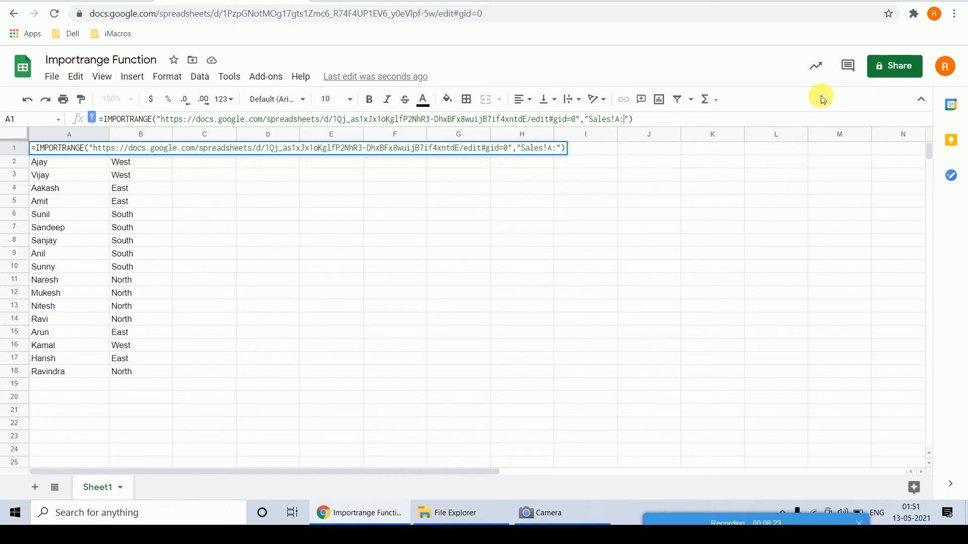
pyautogui.write('D')
pyautogui.press('Return')
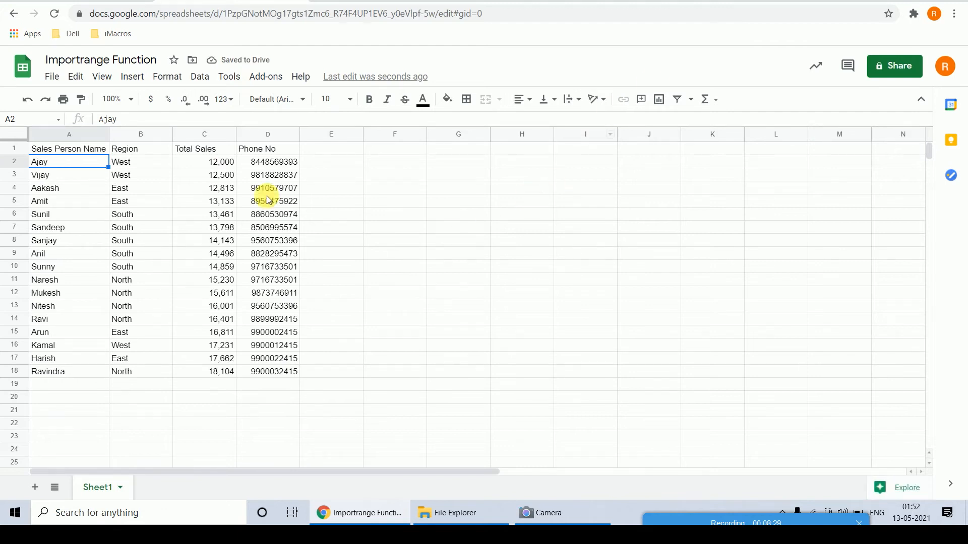
# Change the imported range in cell A1's IMPORTRANGE formula to "Sales!A:A" so only the Sales Person Name column is imported.
pyautogui.click(100, 150)
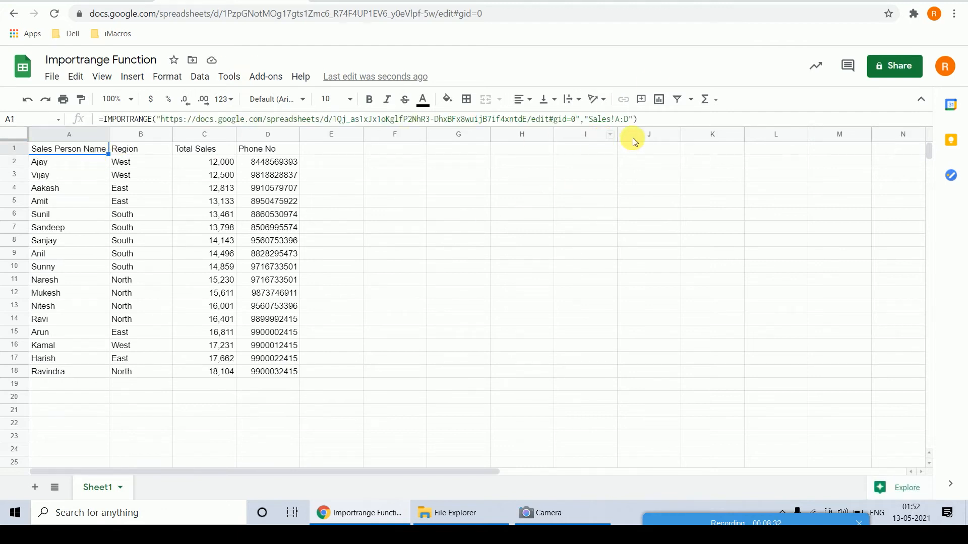
pyautogui.click(633, 120)
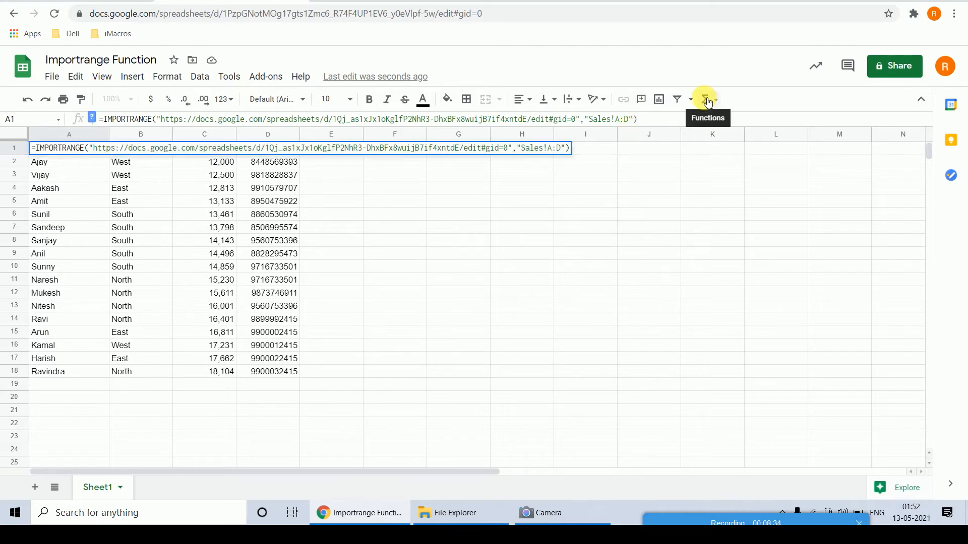
pyautogui.press('BackSpace')
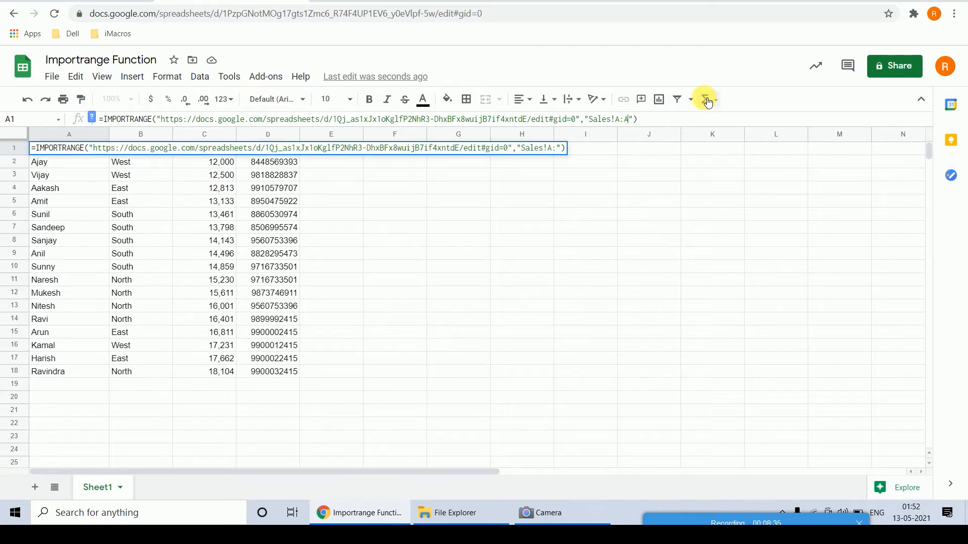
pyautogui.press('Return')
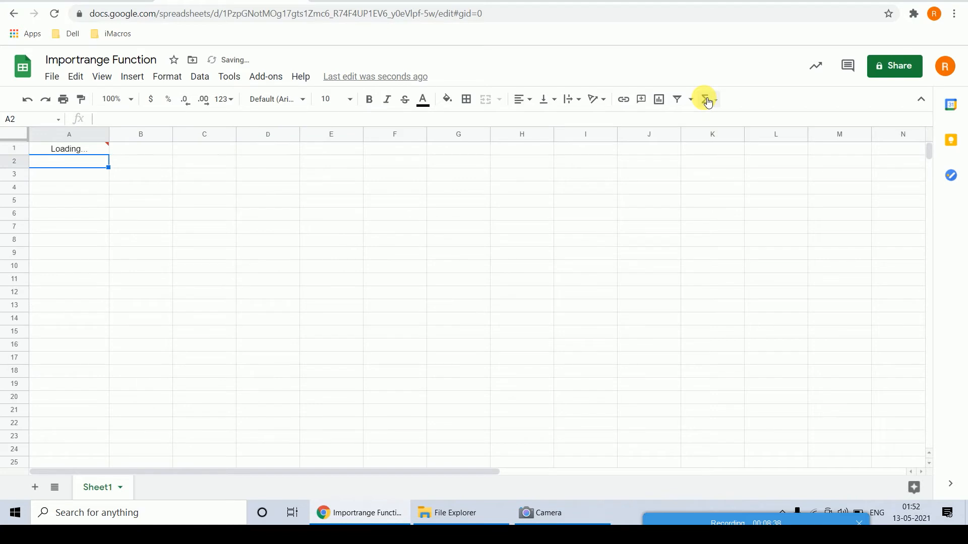
pyautogui.press('Up')
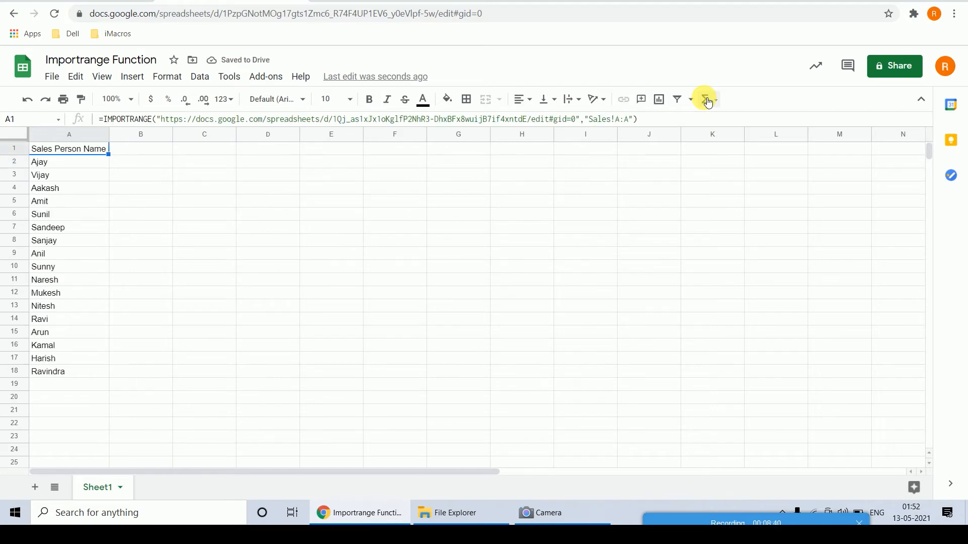
# Copy the IMPORTRANGE formula text from cell A1 into cell B1, with an equals sign in front.
pyautogui.click(102, 120)
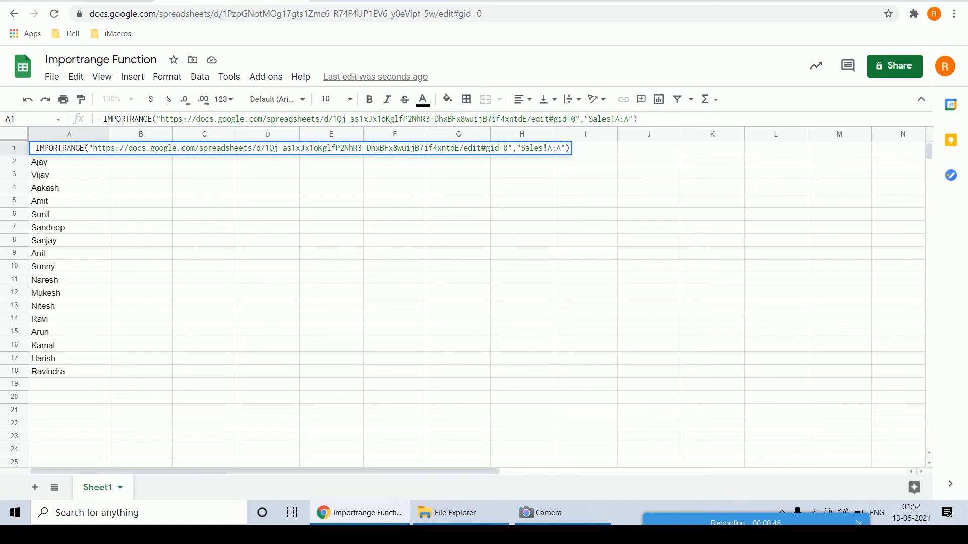
pyautogui.hotkey('shift', 'End')
pyautogui.hotkey('ctrl', 'c')
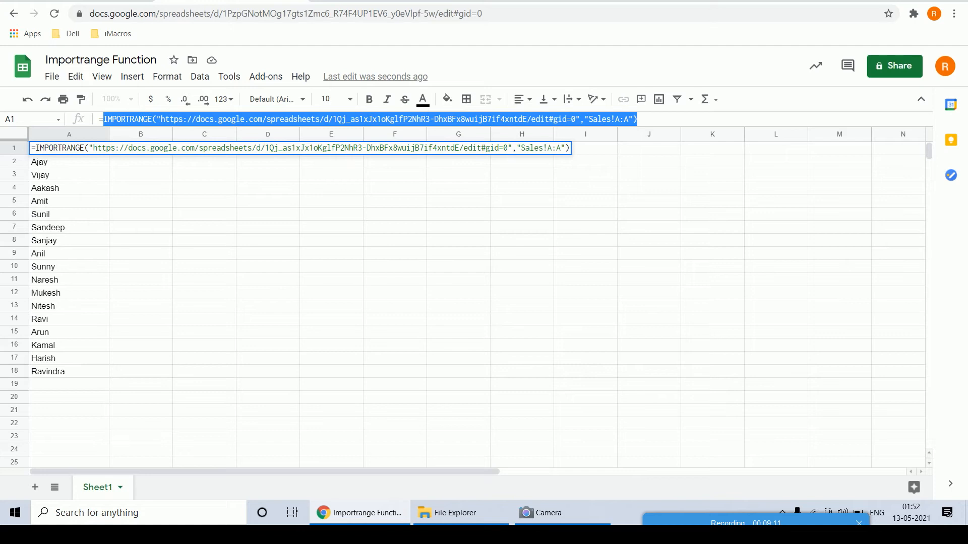
pyautogui.press('Escape')
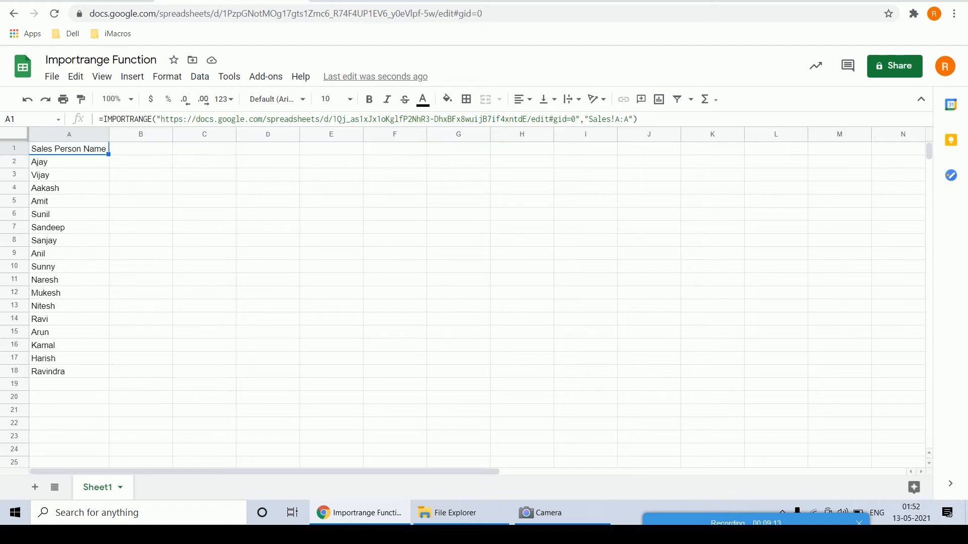
pyautogui.click(129, 152)
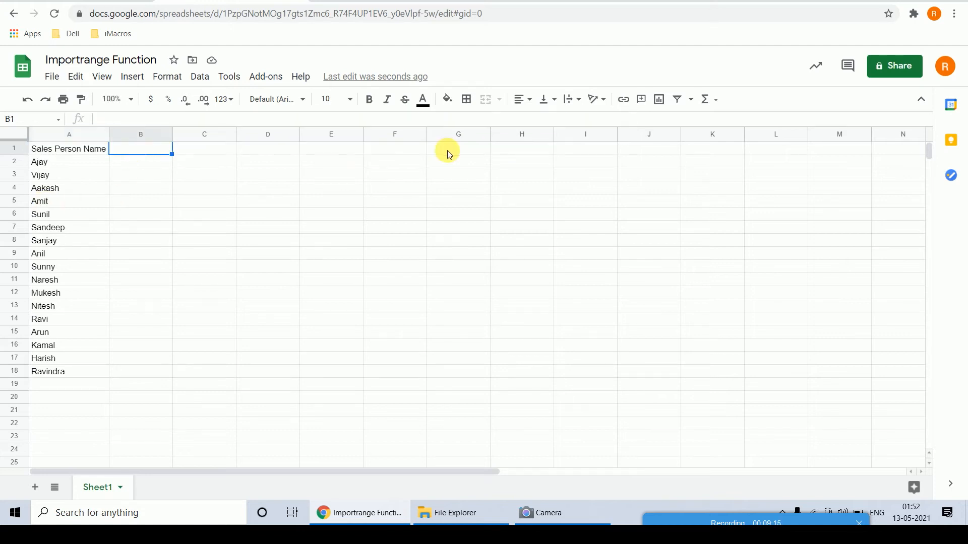
pyautogui.press('F2')
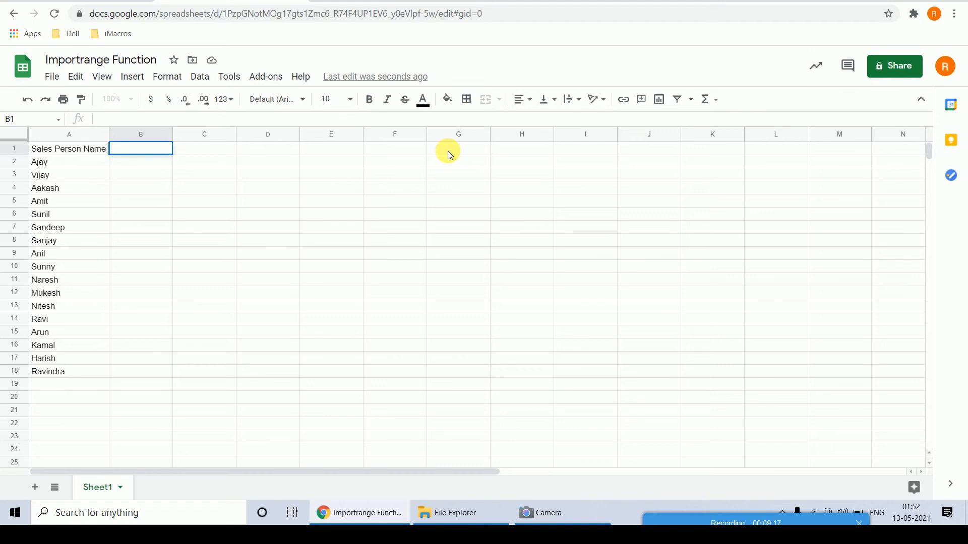
pyautogui.hotkey('ctrl', 'v')
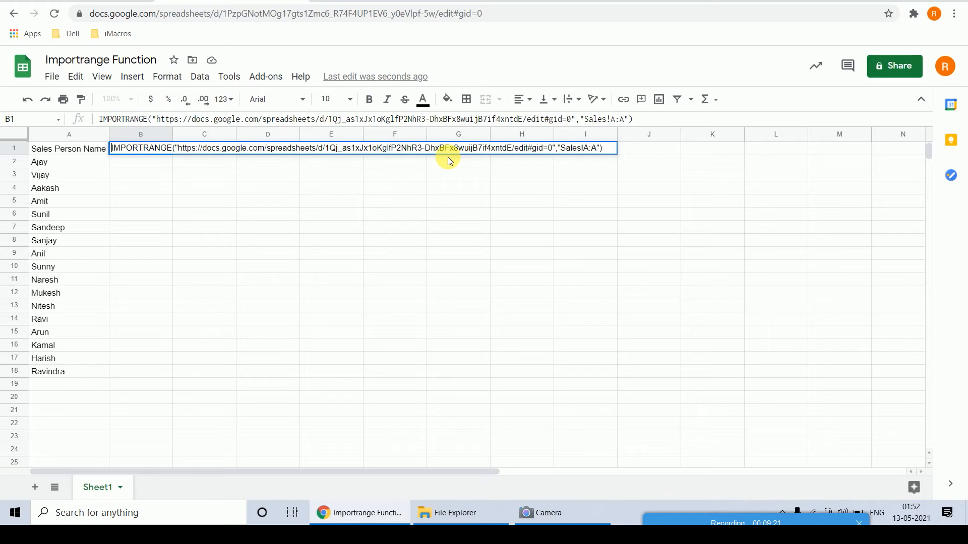
pyautogui.write('=')
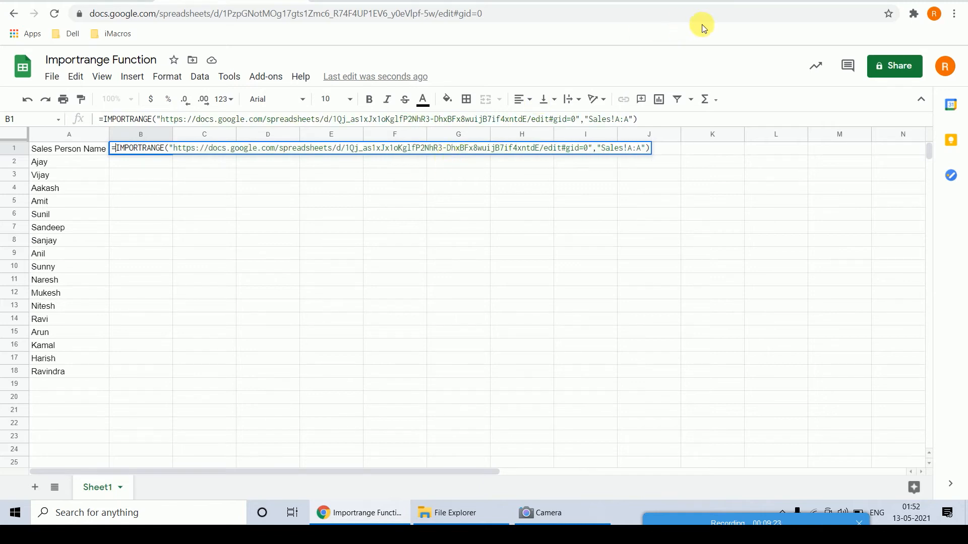
# Set the imported range in cell B1's IMPORTRANGE formula to "Sales!D:D" to bring in the Phone No column.
pyautogui.click(631, 149)
pyautogui.press('BackSpace')
pyautogui.write('D')
pyautogui.press('Return')
pyautogui.write('d')
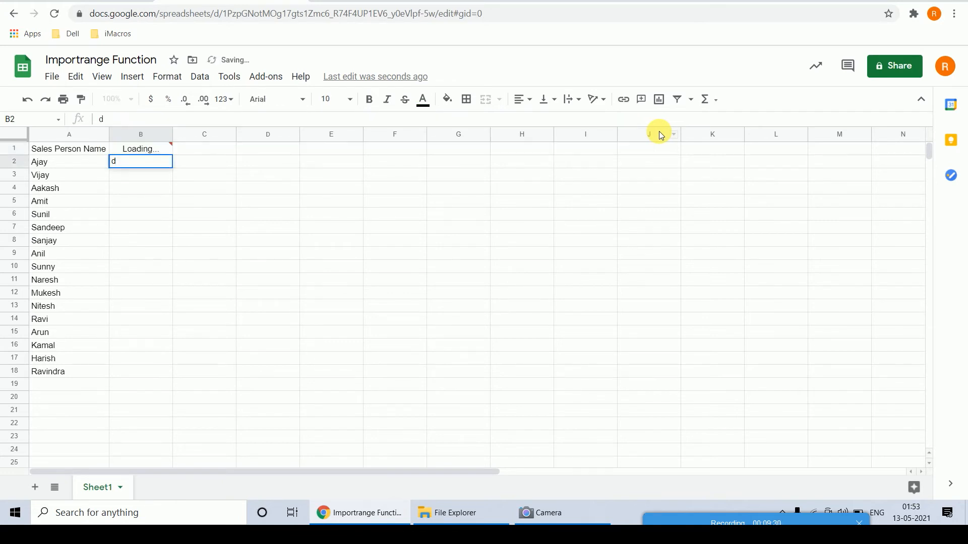
pyautogui.press('Escape')
pyautogui.press('Up')
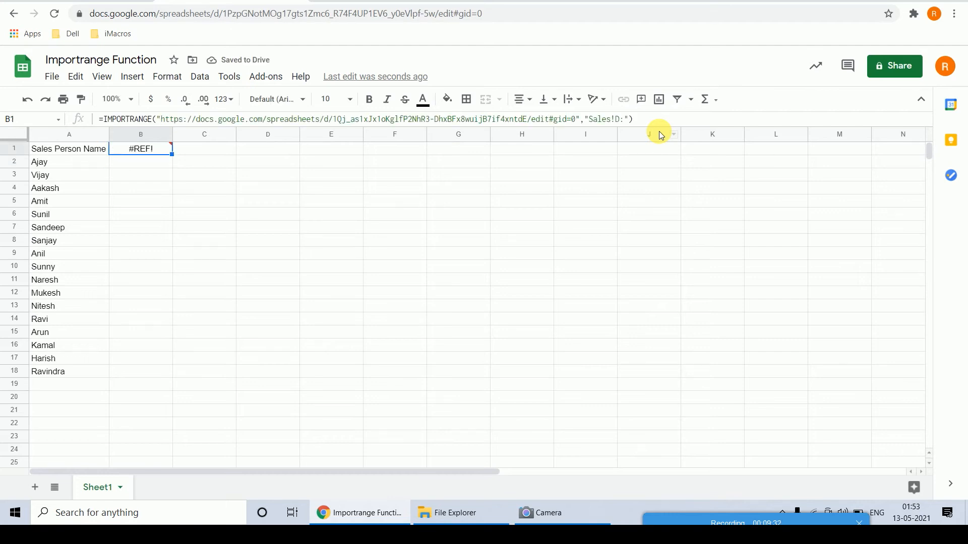
pyautogui.click(624, 119)
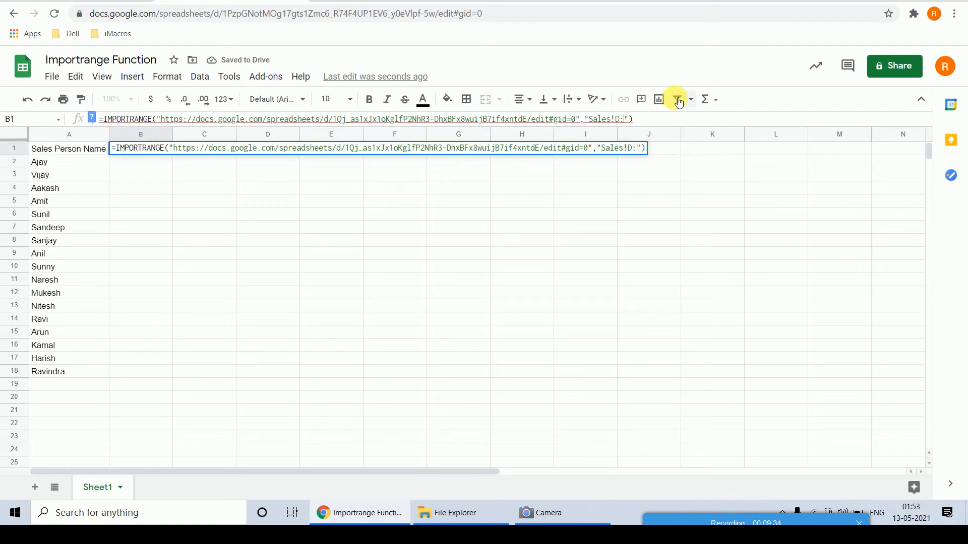
pyautogui.write('D')
pyautogui.press('Return')
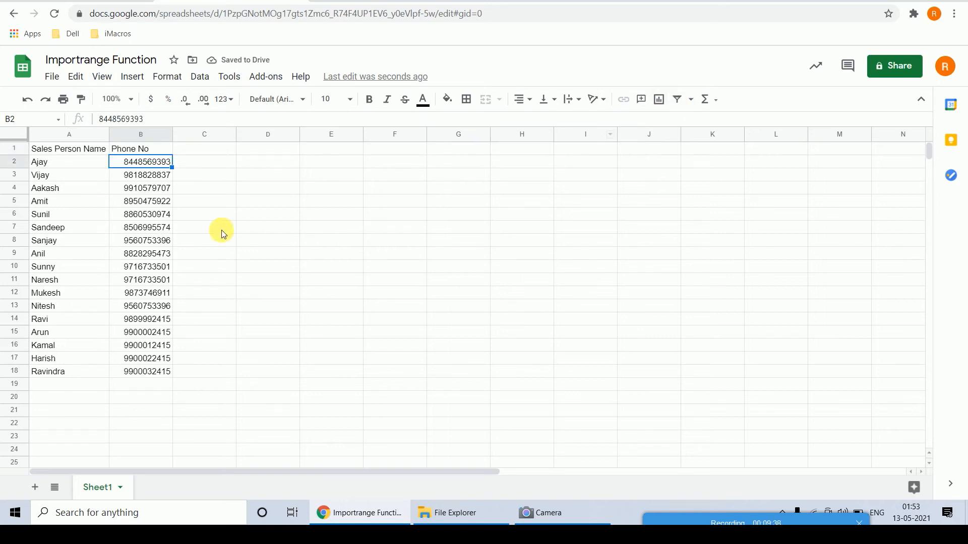
# Widen column A slightly and compare the imported columns with the source data in the Master Sales Data spreadsheet.
pyautogui.click(66, 150)
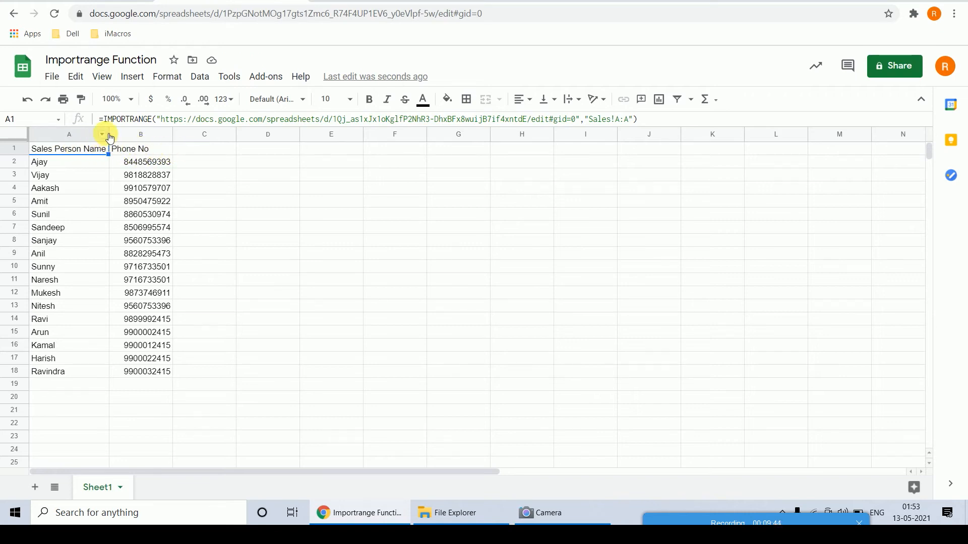
pyautogui.moveTo(107, 132); pyautogui.dragTo(111, 131)
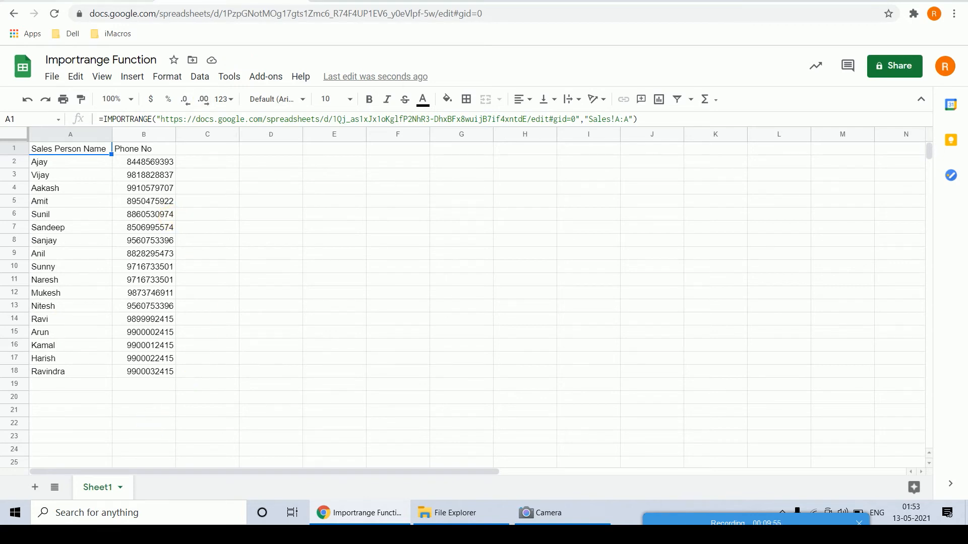
pyautogui.click(120, 2)
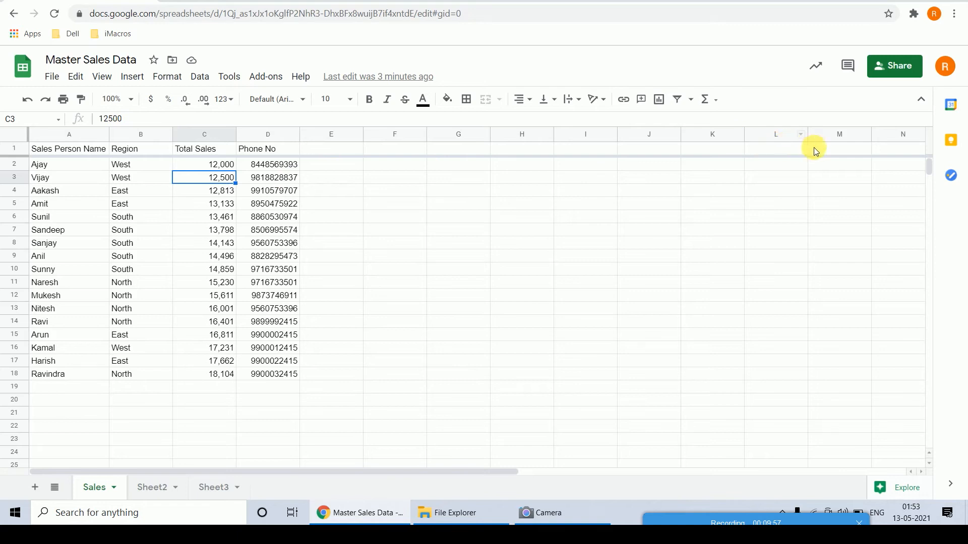
pyautogui.click(234, 1)
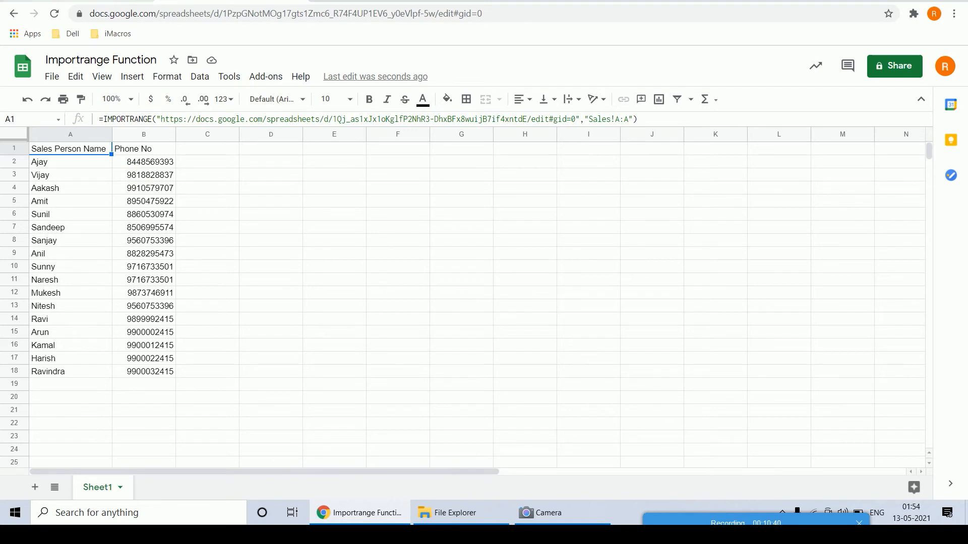
pyautogui.click(96, 0)
pyautogui.click(201, 1)
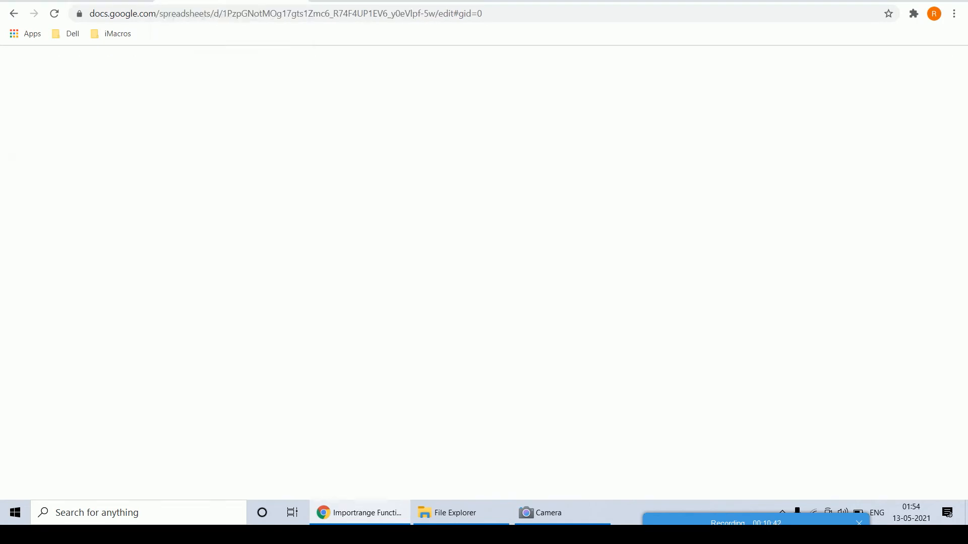
# Delete the IMPORTRANGE formula from cell B1 and select cell A1.
pyautogui.click(147, 151)
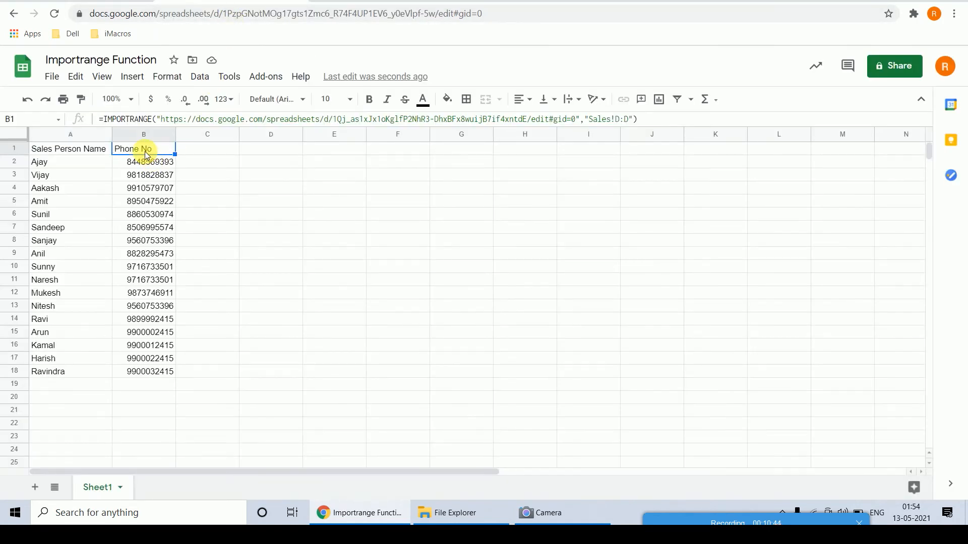
pyautogui.press('Delete')
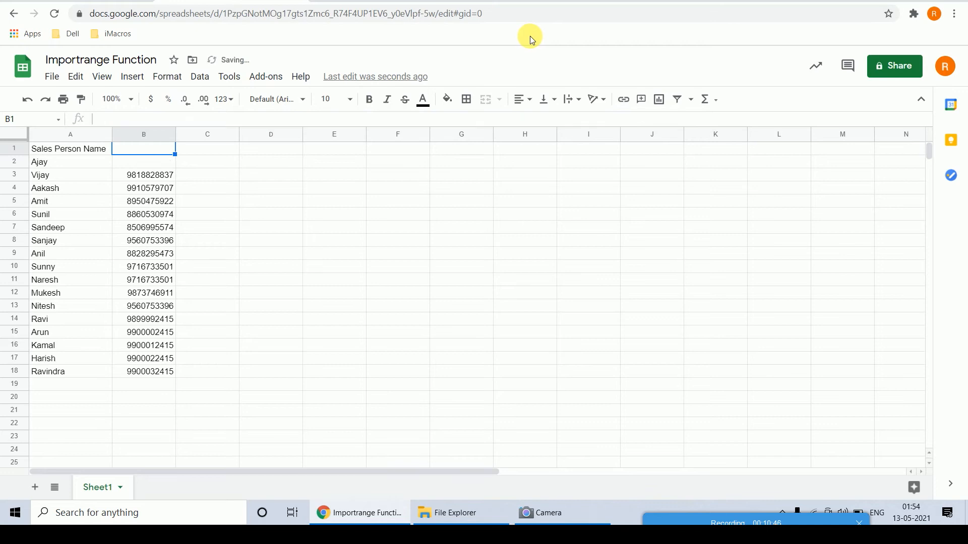
pyautogui.press('Left')
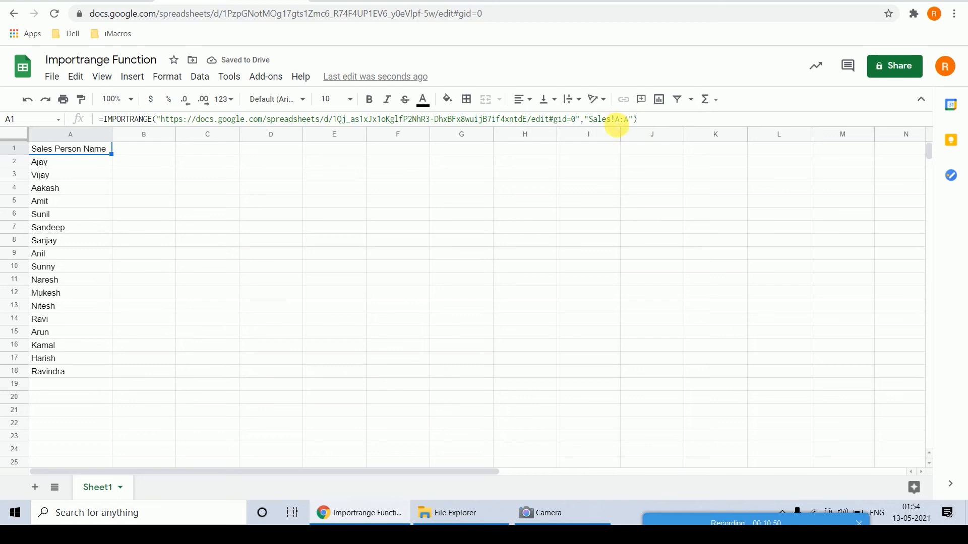
# Check the column letters in Master Sales Data, and change cell A1's imported range to only column C, Total Sales, of the Sales sheet.
pyautogui.click(76, 1)
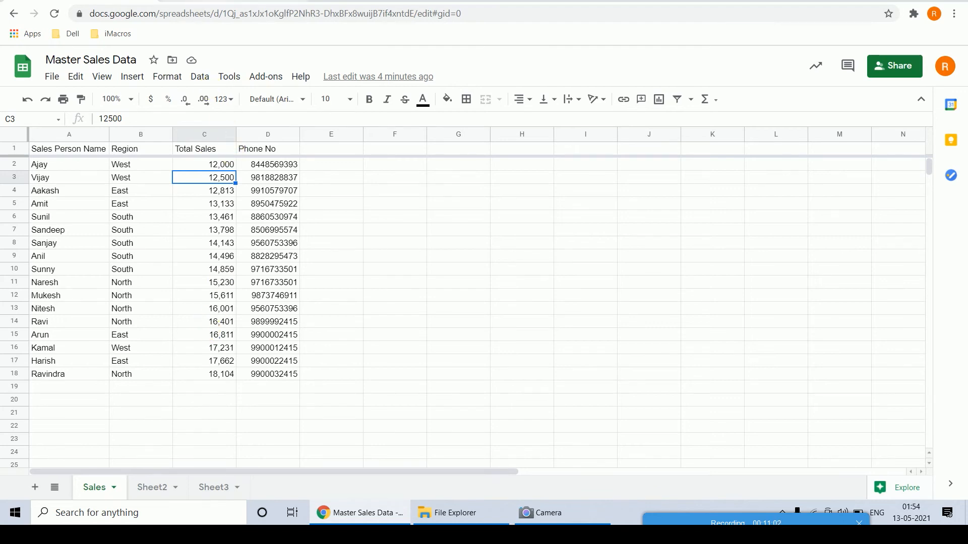
pyautogui.click(232, 2)
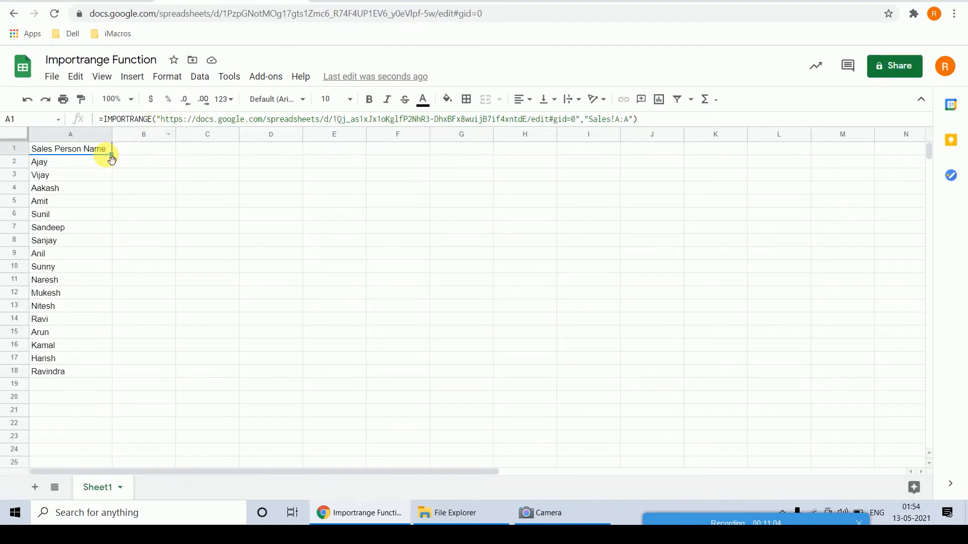
pyautogui.click(78, 2)
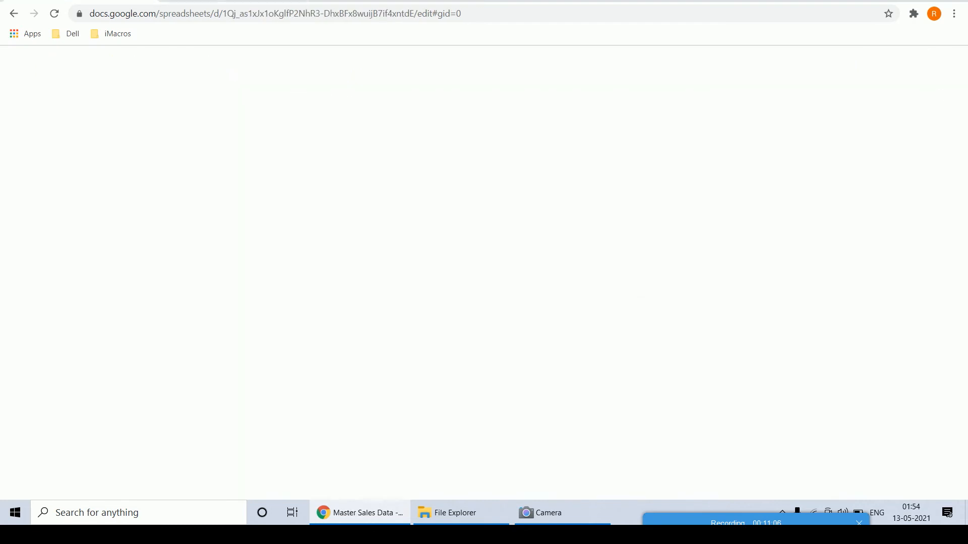
pyautogui.click(232, 1)
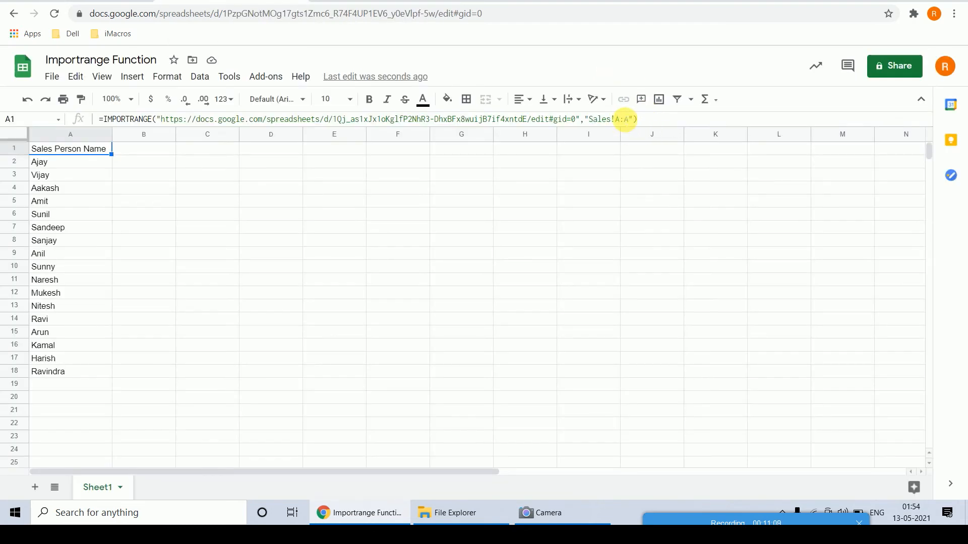
pyautogui.click(625, 119)
pyautogui.press('BackSpace')
pyautogui.write('C')
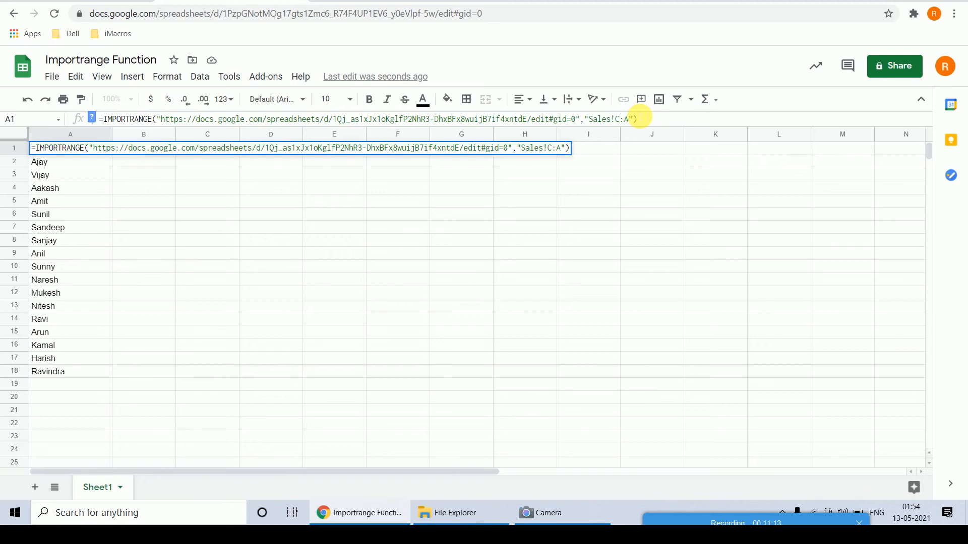
pyautogui.press('Return')
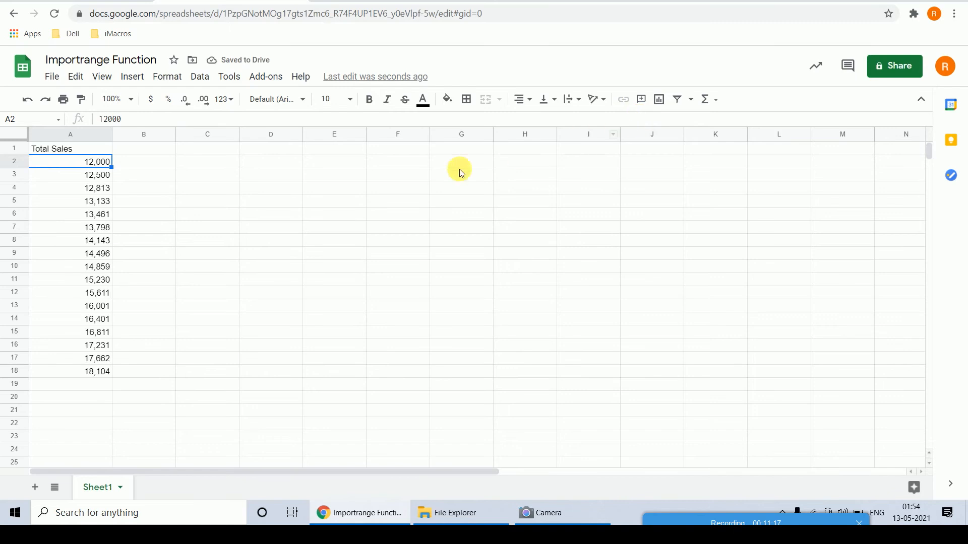
# Change cell A1's imported range to "Sales!C2:C" so that the header row is left out.
pyautogui.click(80, 152)
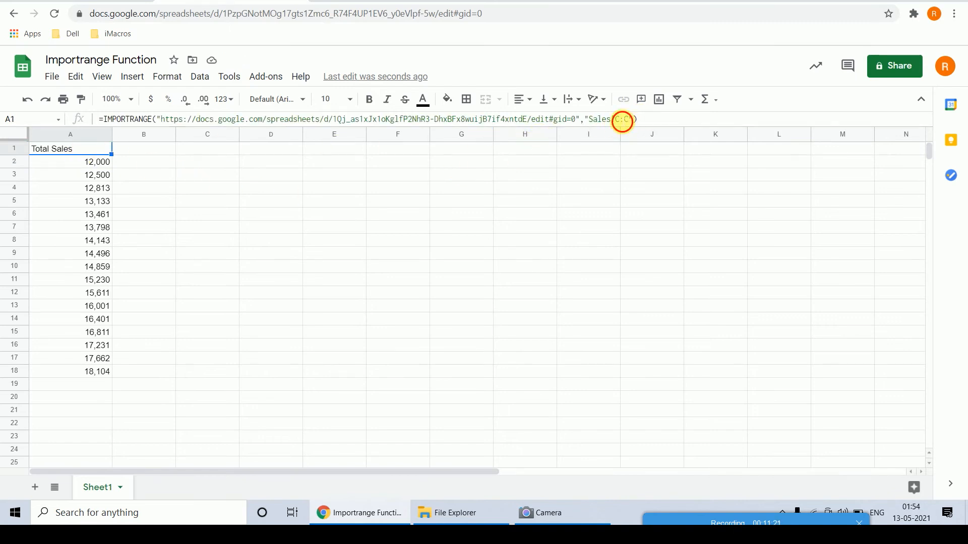
pyautogui.click(625, 119)
pyautogui.write('2')
pyautogui.press('Return')
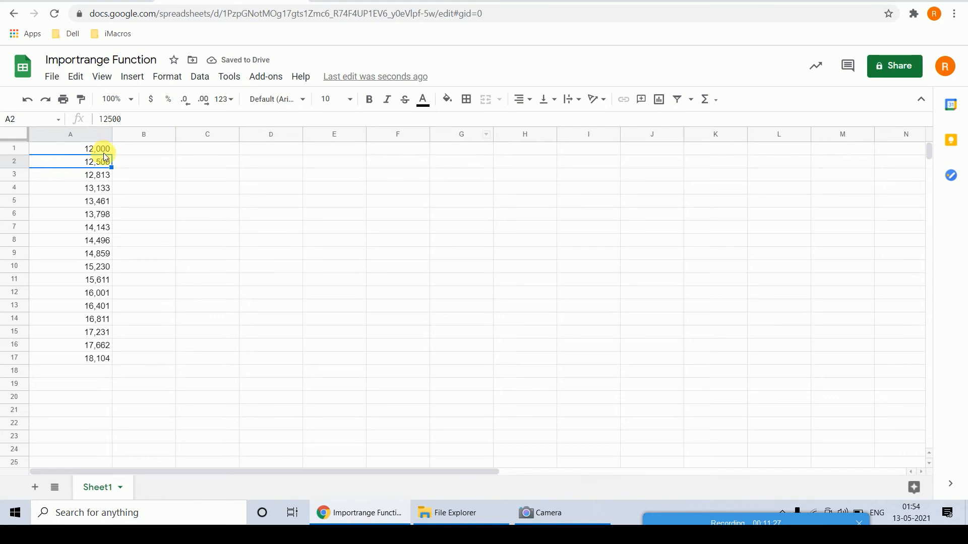
# Compare the imported figures with the Total Sales column in Master Sales Data, starting from its header and cell C2.
pyautogui.hotkey('ctrl', 'Tab')
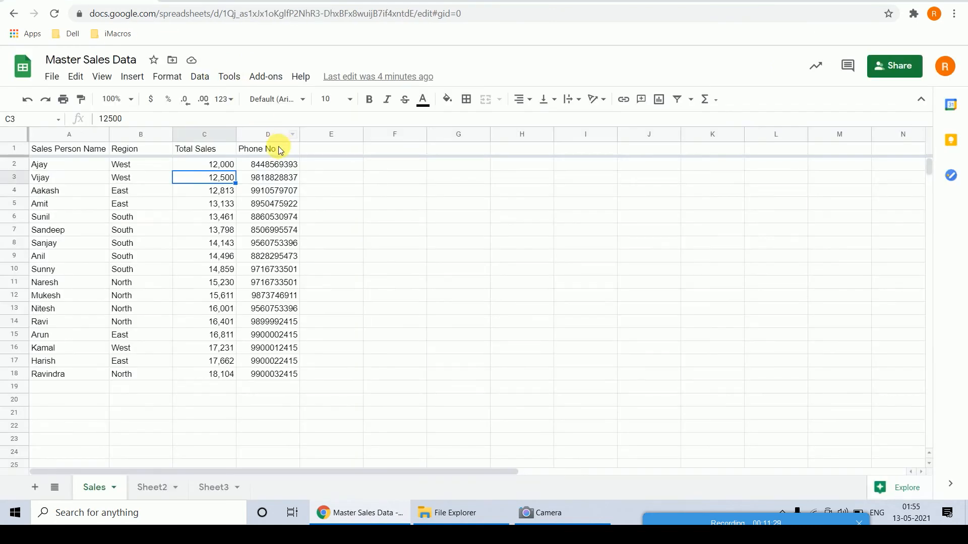
pyautogui.click(204, 149)
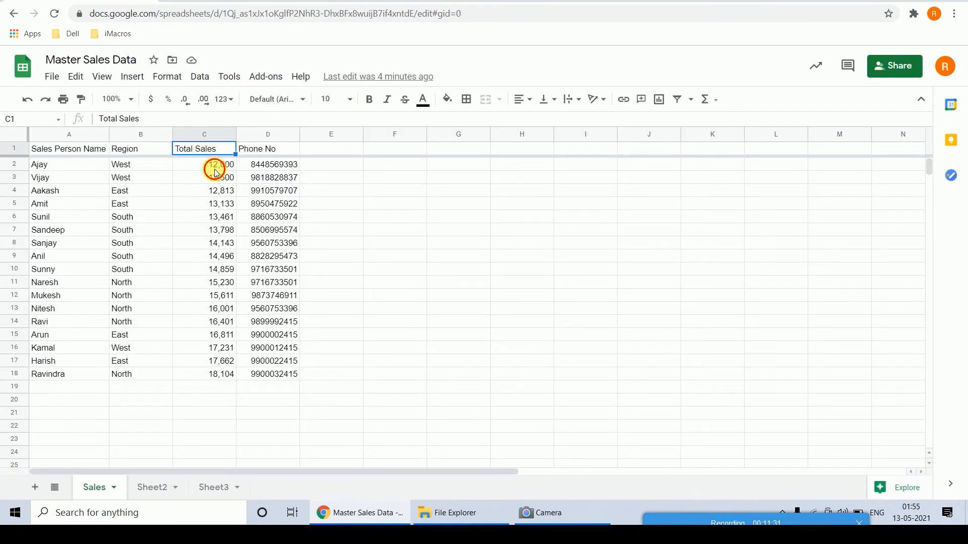
pyautogui.click(215, 168)
pyautogui.hotkey('ctrl', 'Tab')
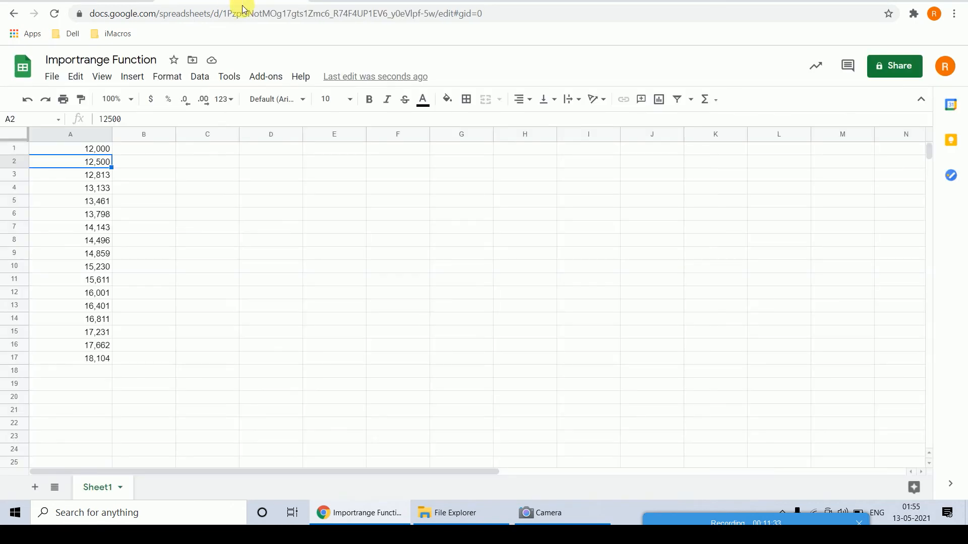
# Wrap cell A1's IMPORTRANGE formula in a SUM function to total the imported sales.
pyautogui.click(102, 148)
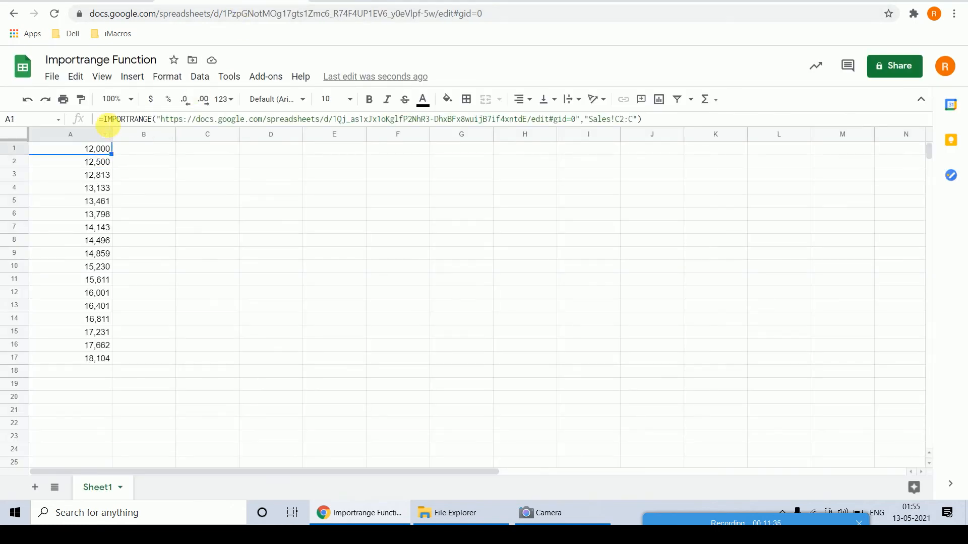
pyautogui.click(105, 121)
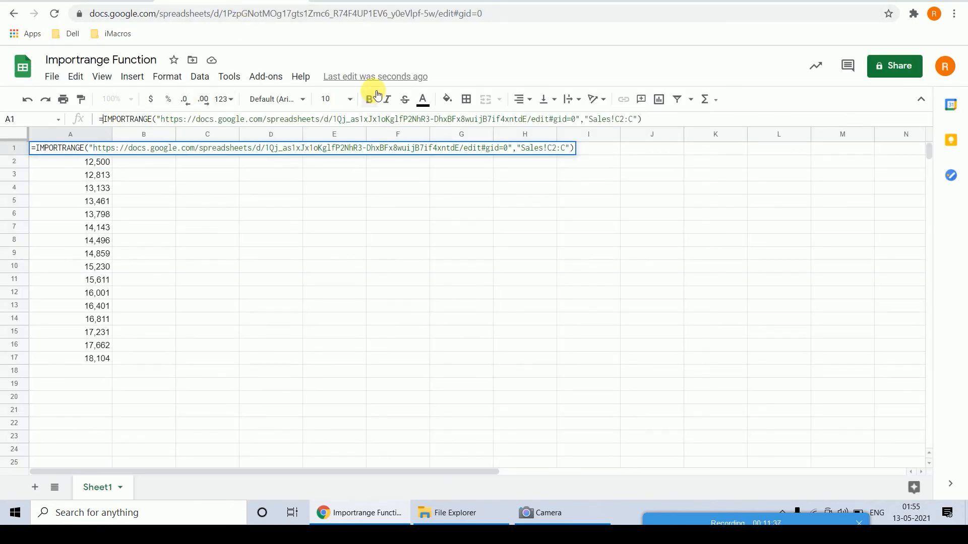
pyautogui.write('Sum')
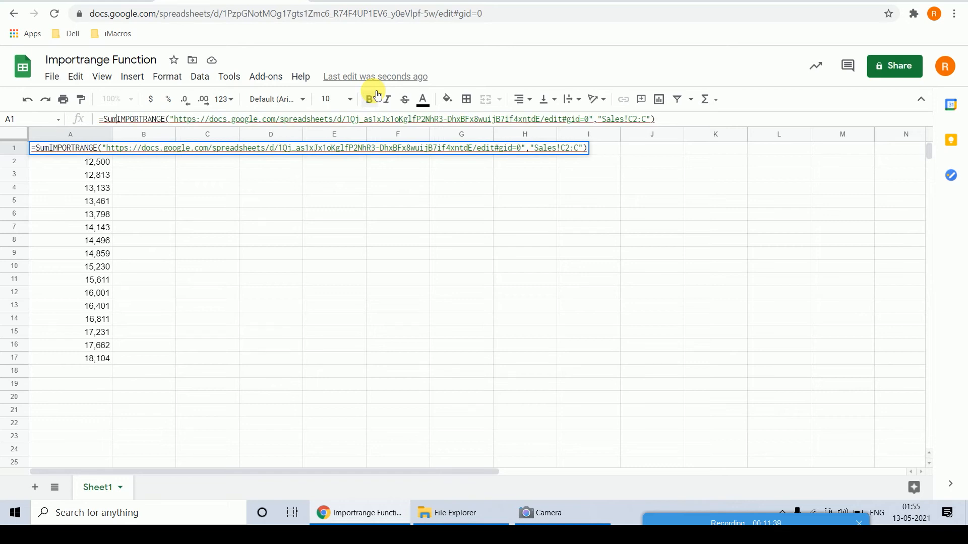
pyautogui.write('(')
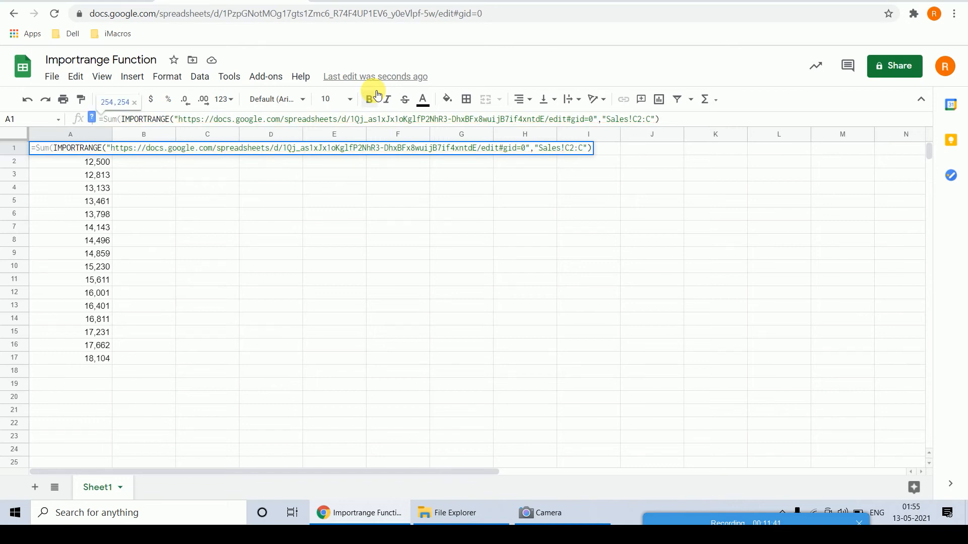
pyautogui.click(692, 118)
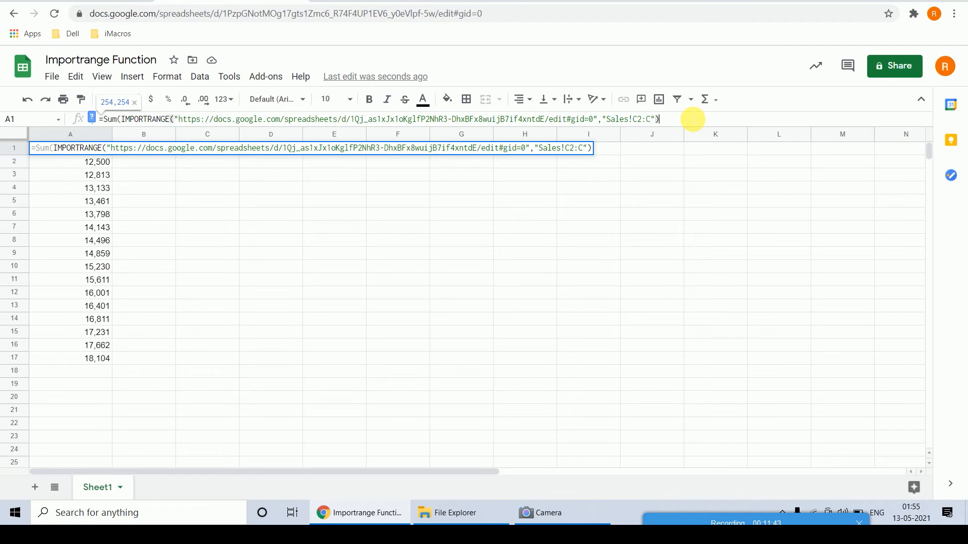
pyautogui.write(')')
pyautogui.press('Return')
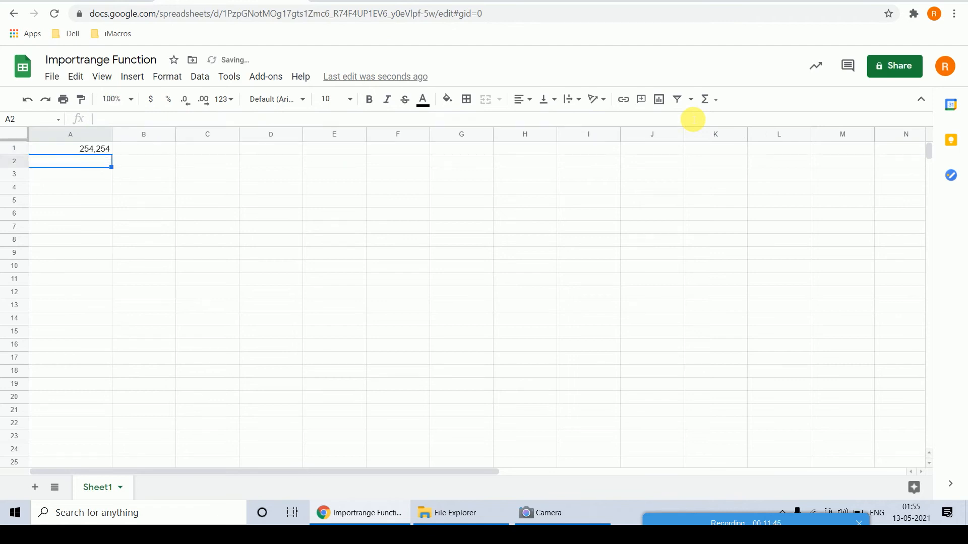
pyautogui.press('Up')
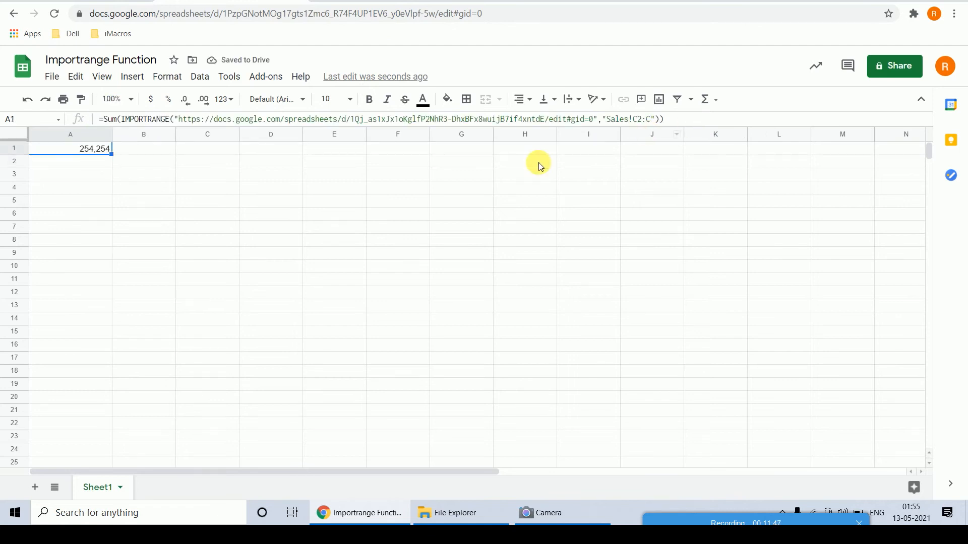
# Compare the summed result in Importrange Function with the source data in the Master Sales Data spreadsheet.
pyautogui.click(116, 1)
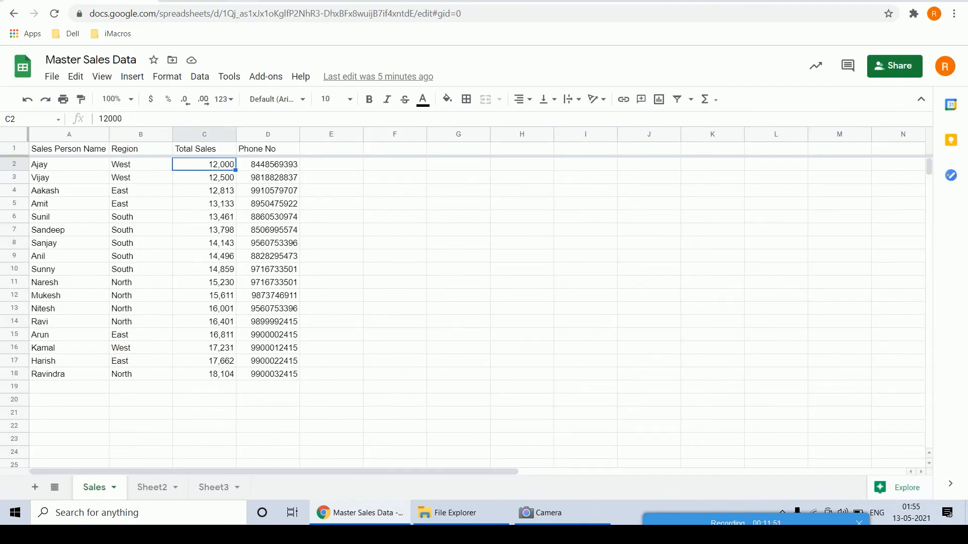
pyautogui.click(232, 1)
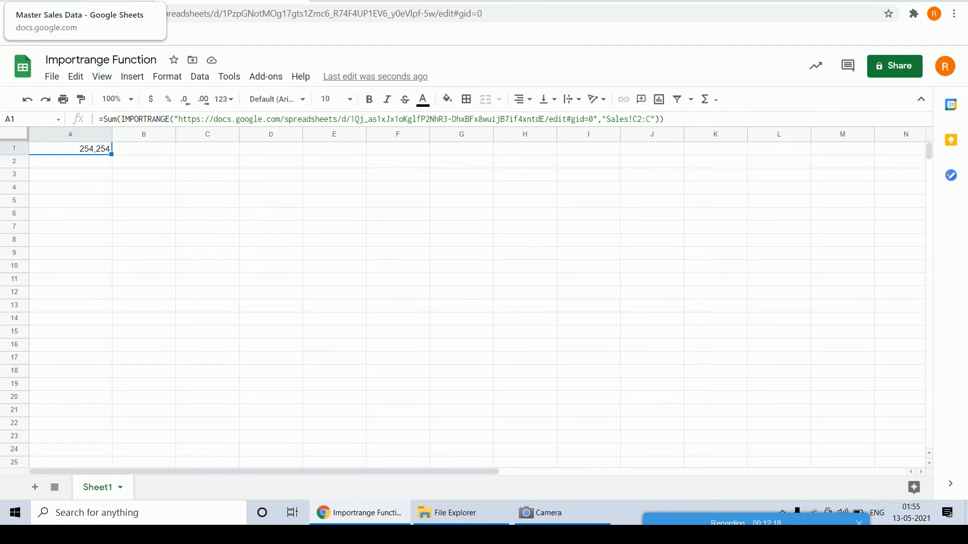
pyautogui.click(116, 1)
pyautogui.click(217, 1)
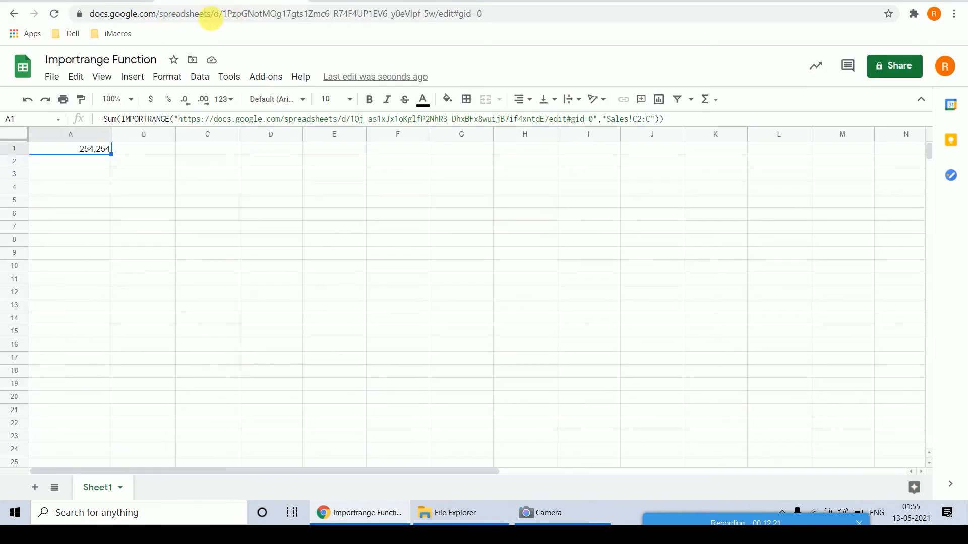
pyautogui.click(120, 1)
pyautogui.click(222, 1)
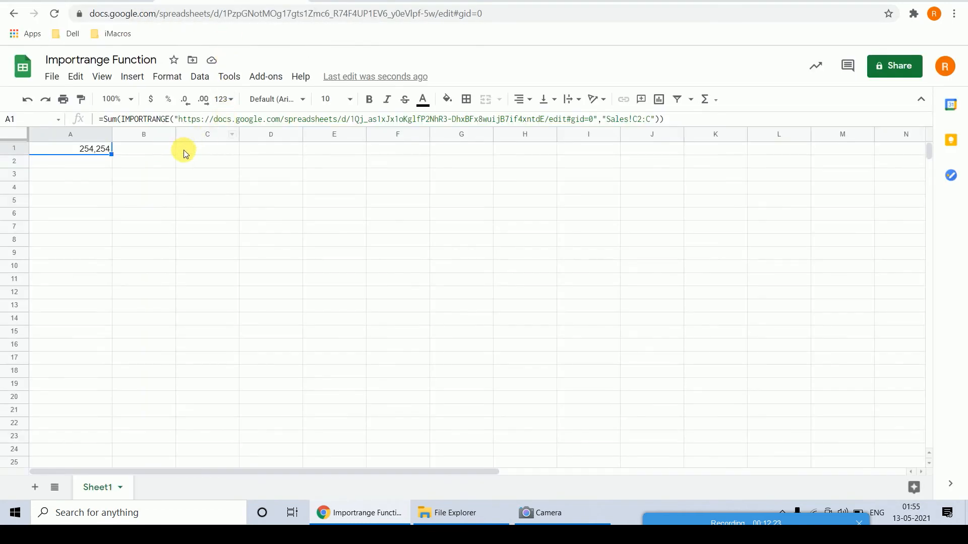
# Remove the SUM function and its extra closing bracket from cell A1's formula.
pyautogui.click(121, 119)
pyautogui.press('BackSpace')
pyautogui.press('BackSpace')
pyautogui.press('BackSpace')
pyautogui.press('BackSpace')
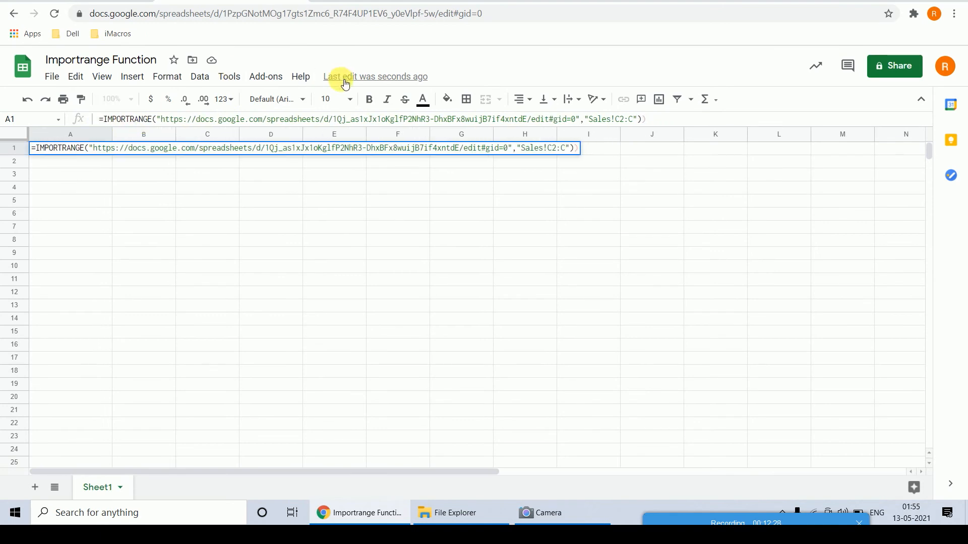
pyautogui.press('BackSpace')
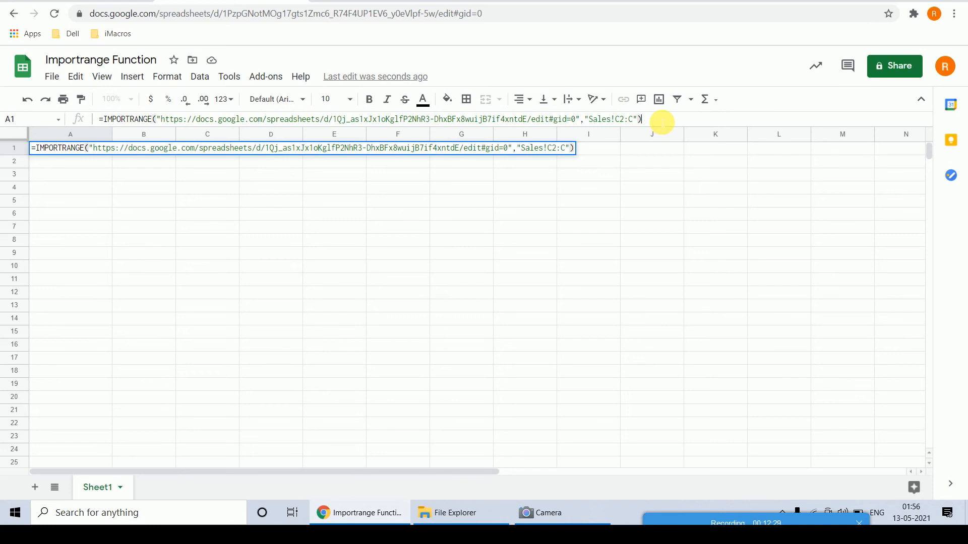
# Set the imported range in cell A1's IMPORTRANGE formula to "Sales!A:D" to bring in all four columns.
pyautogui.press('Left')
pyautogui.press('Left')
pyautogui.press('Left')
pyautogui.press('BackSpace')
pyautogui.write('A')
pyautogui.press('BackSpace')
pyautogui.write('D')
pyautogui.press('BackSpace')
pyautogui.press('Return')
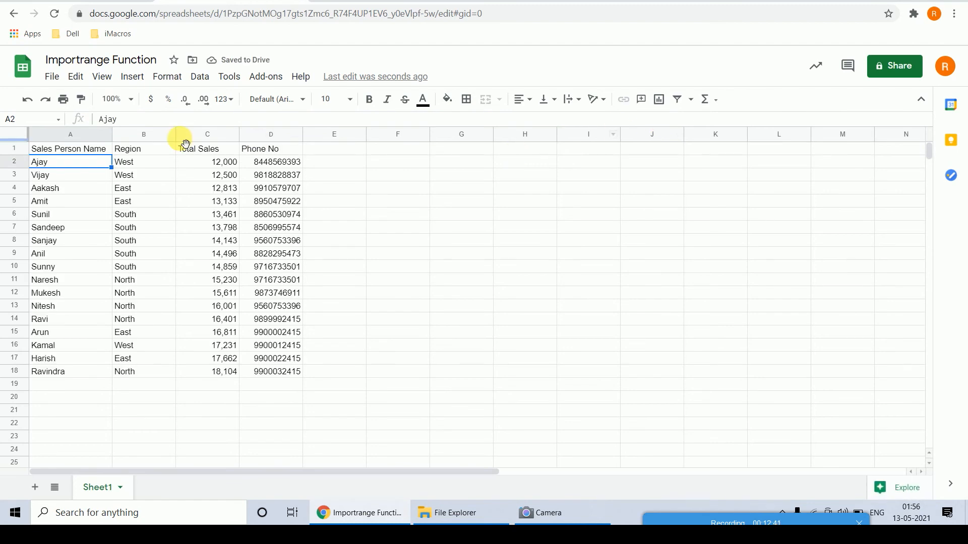
# Fit column D to the width of its phone numbers and select cell A1.
pyautogui.doubleClick(302, 136)
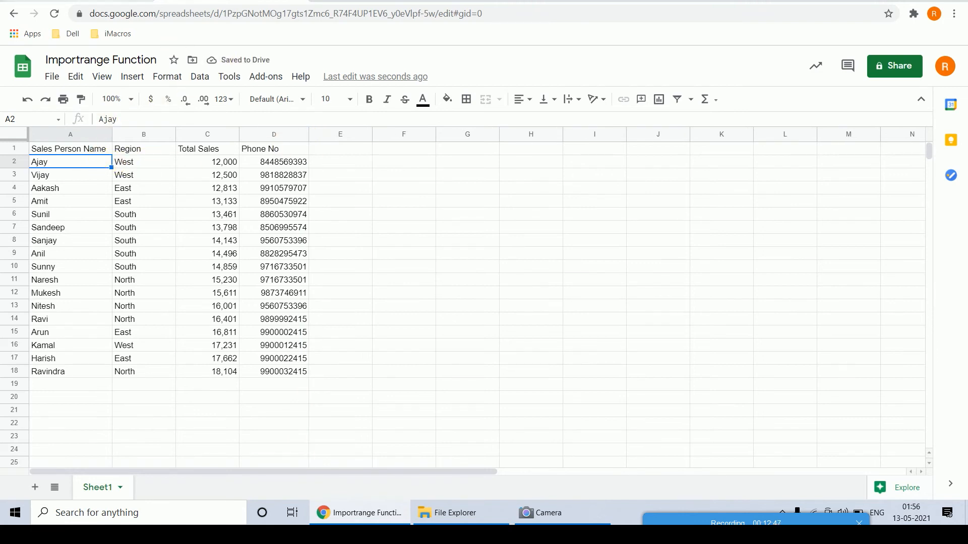
pyautogui.click(106, 0)
pyautogui.click(191, 0)
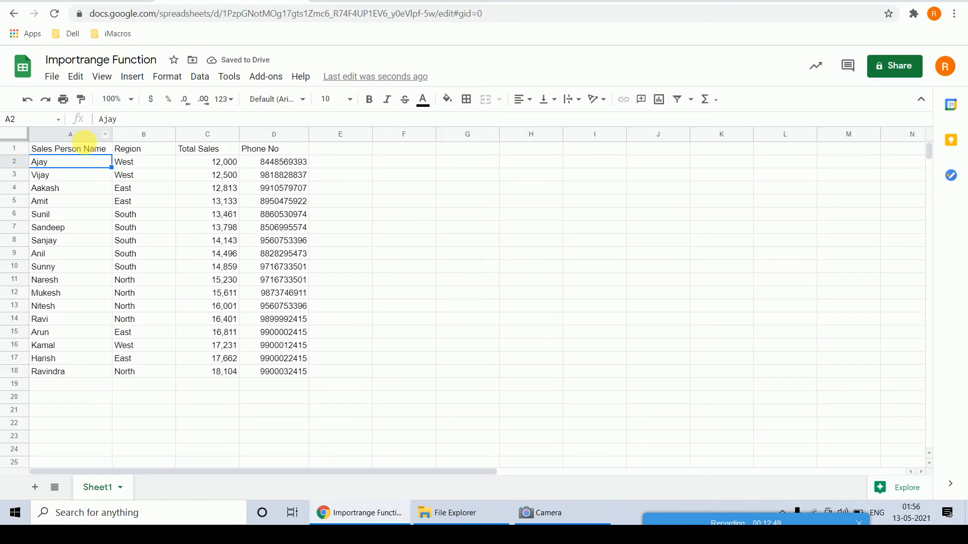
pyautogui.click(60, 134)
pyautogui.click(64, 154)
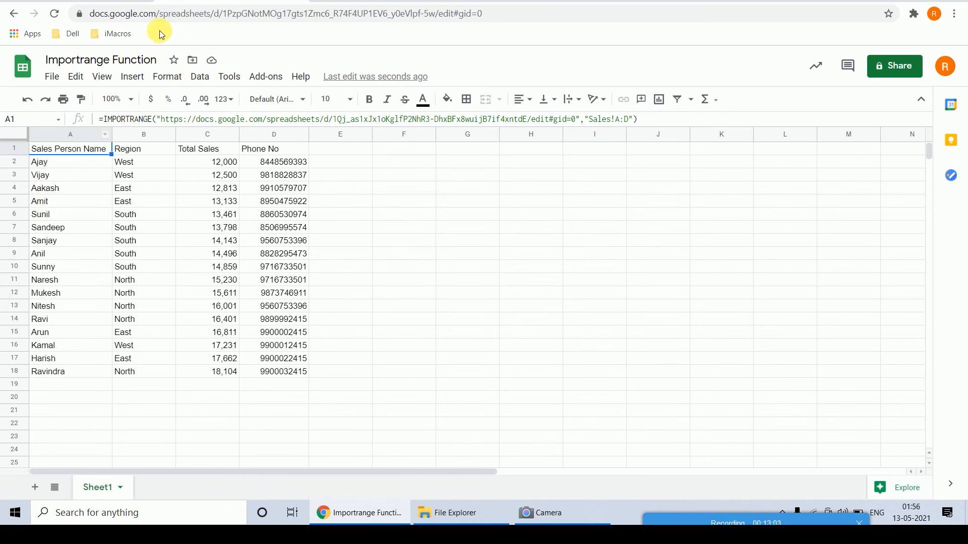
# Highlight the spreadsheet ID between "/d/" and "/edit" in the Master Sales Data web address.
pyautogui.click(104, 1)
pyautogui.click(195, 14)
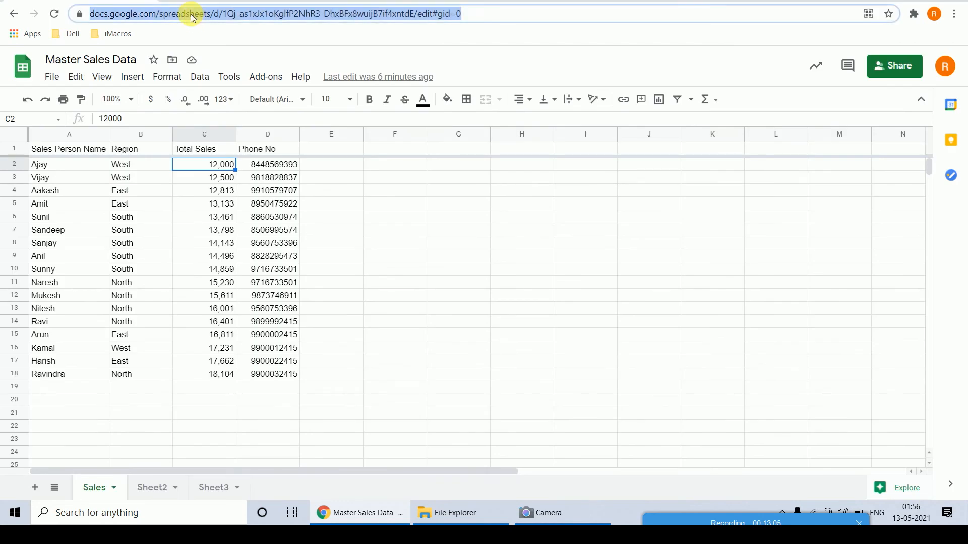
pyautogui.click(232, 14)
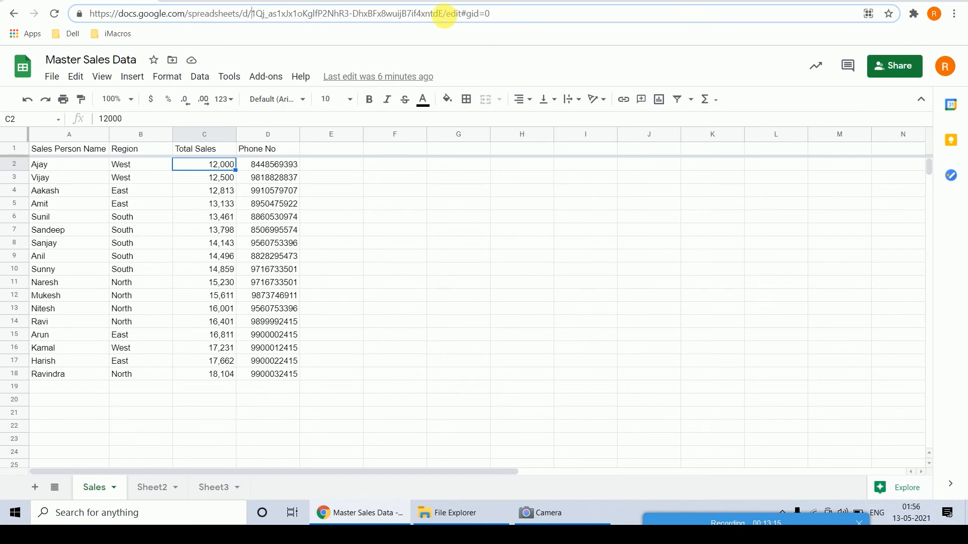
pyautogui.click(442, 14)
pyautogui.moveTo(445, 14); pyautogui.dragTo(252, 15)
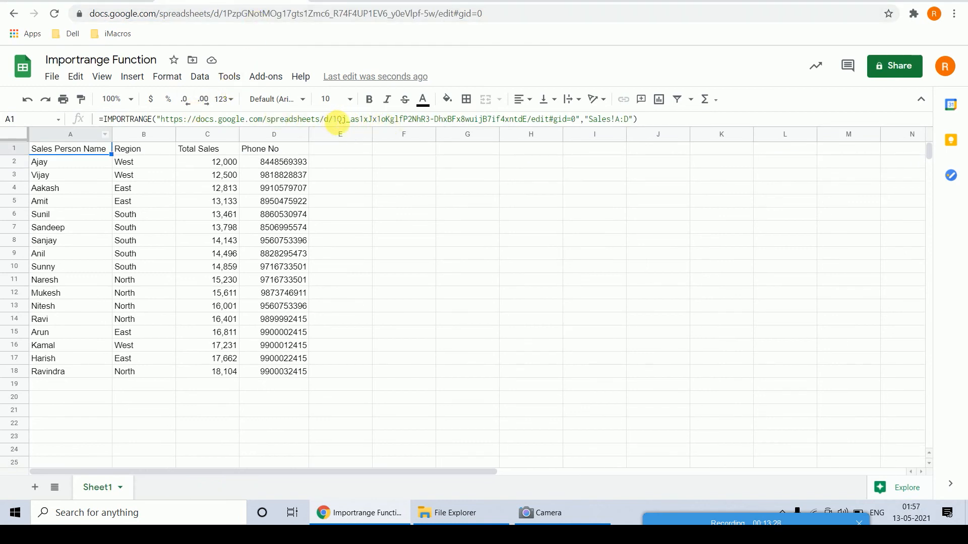
# Reduce the source link in cell A1's IMPORTRANGE formula to the spreadsheet ID alone, and examine the ID in this file's own web address.
pyautogui.moveTo(333, 121); pyautogui.dragTo(162, 123)
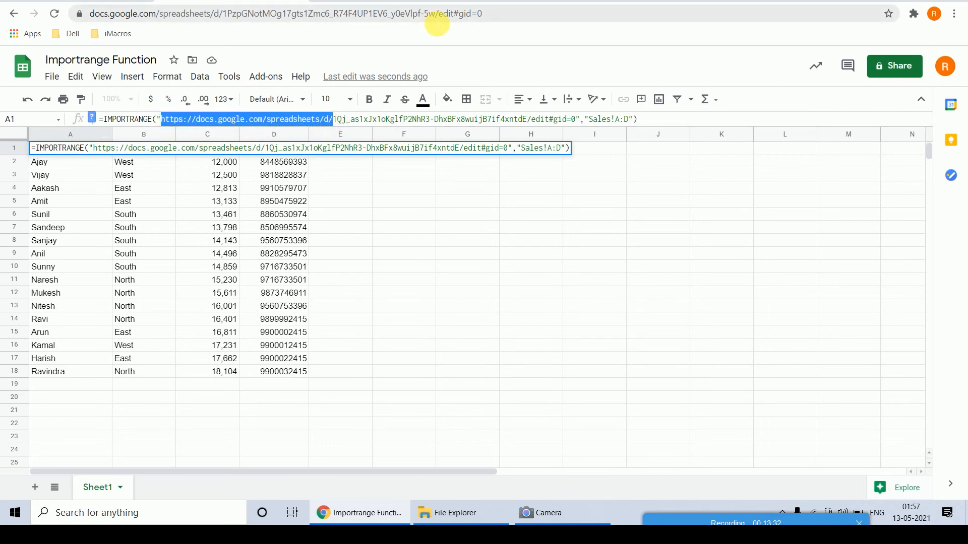
pyautogui.press('BackSpace')
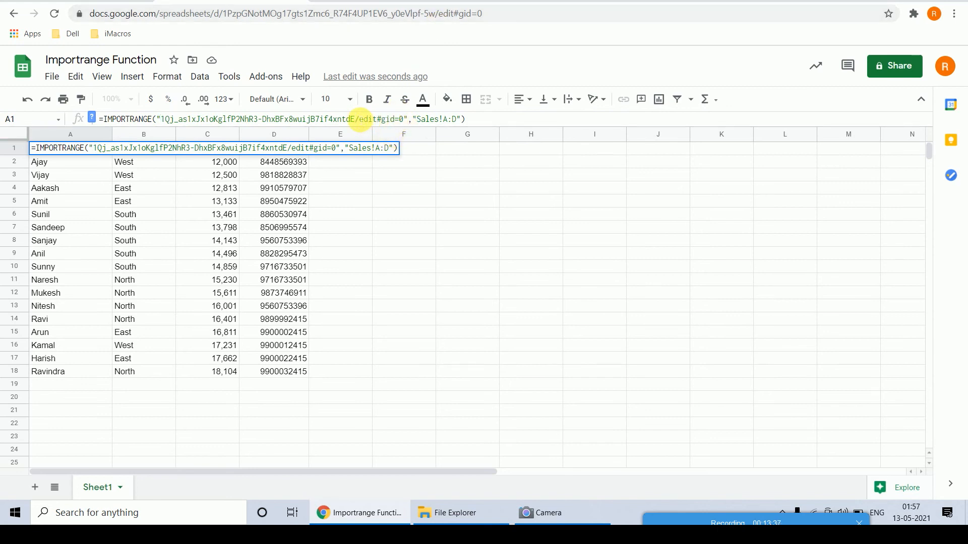
pyautogui.moveTo(357, 120); pyautogui.dragTo(408, 129)
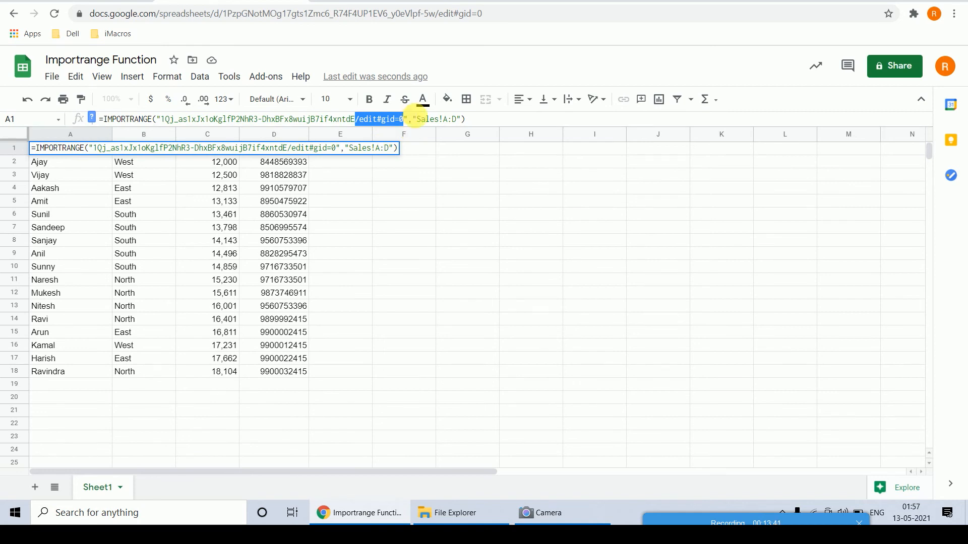
pyautogui.press('BackSpace')
pyautogui.press('Return')
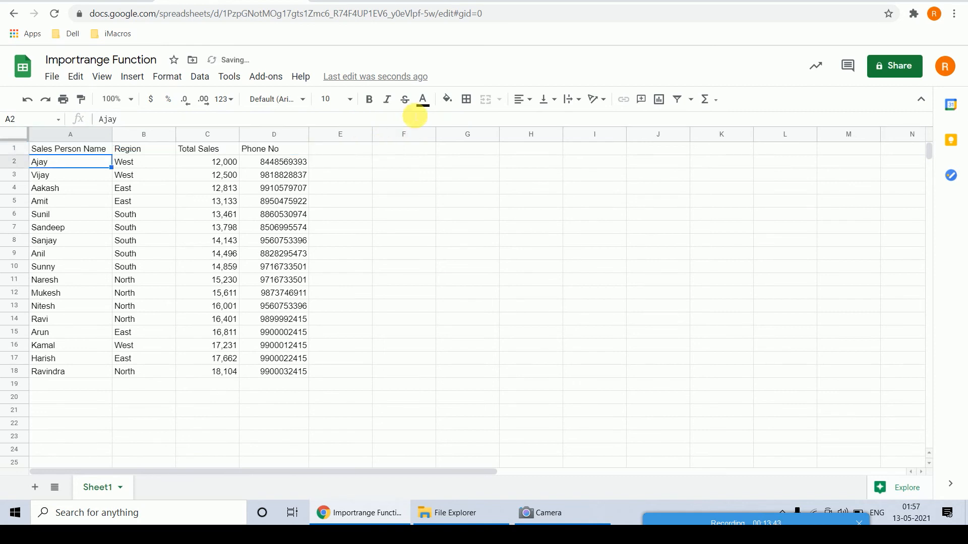
pyautogui.press('Up')
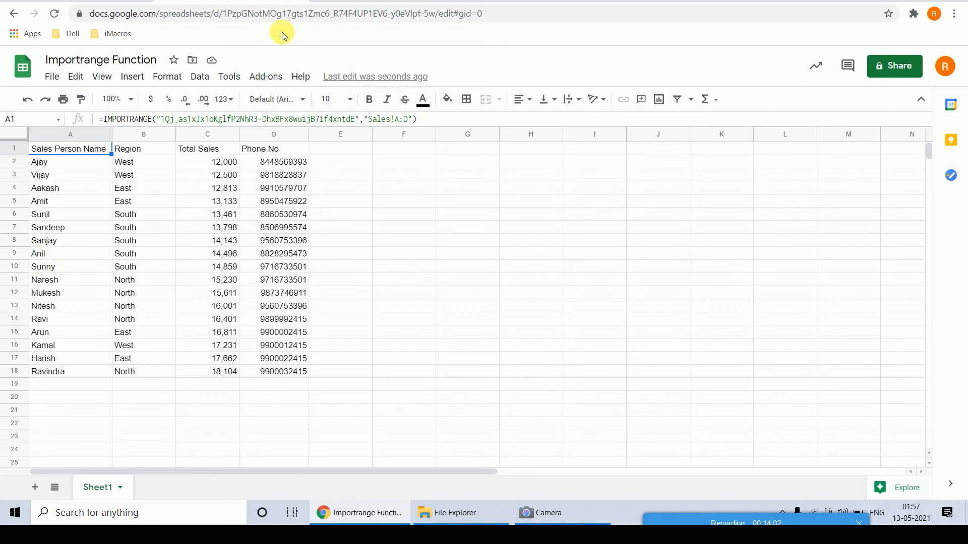
pyautogui.moveTo(222, 13); pyautogui.dragTo(433, 8)
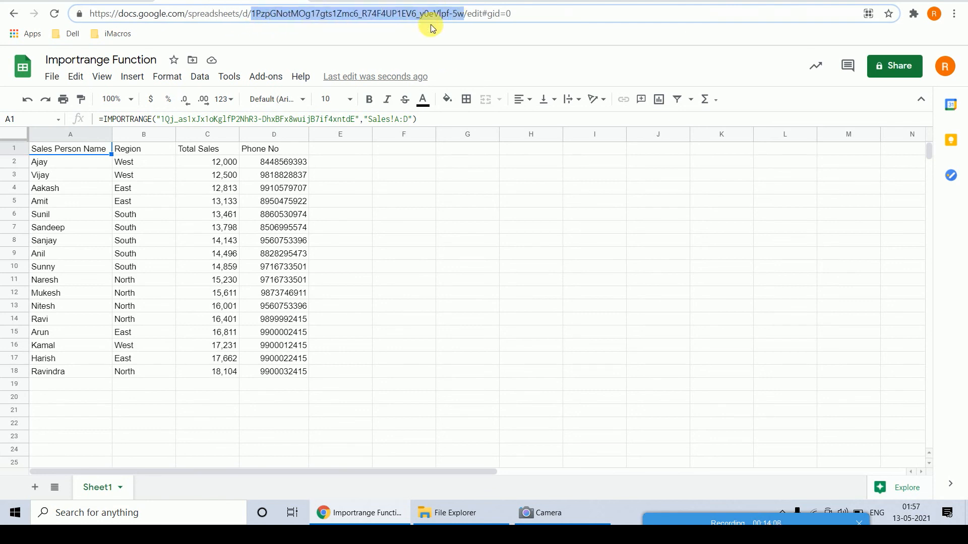
pyautogui.click(518, 57)
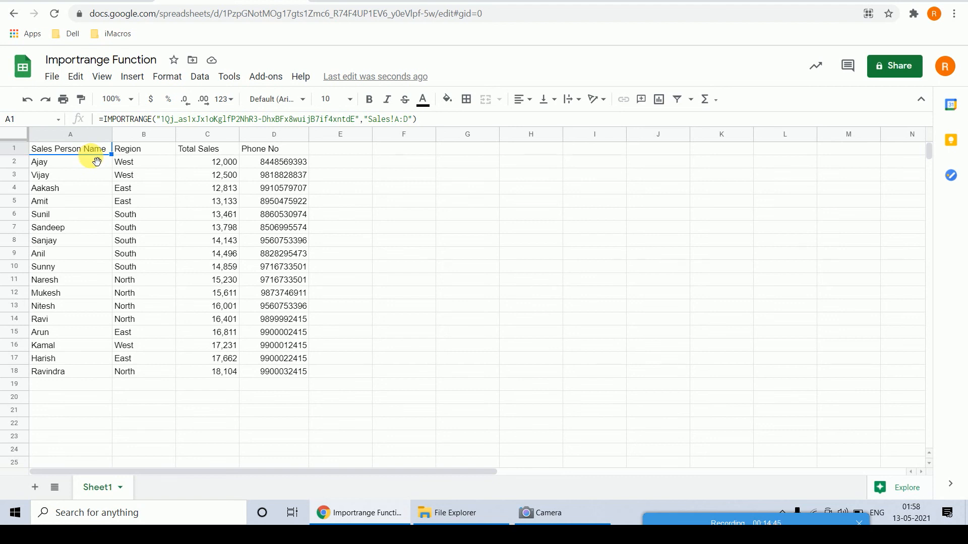
# Change the region in cell B6 of Master Sales Data to North and check the imported row in Importrange Function.
pyautogui.click(81, 1)
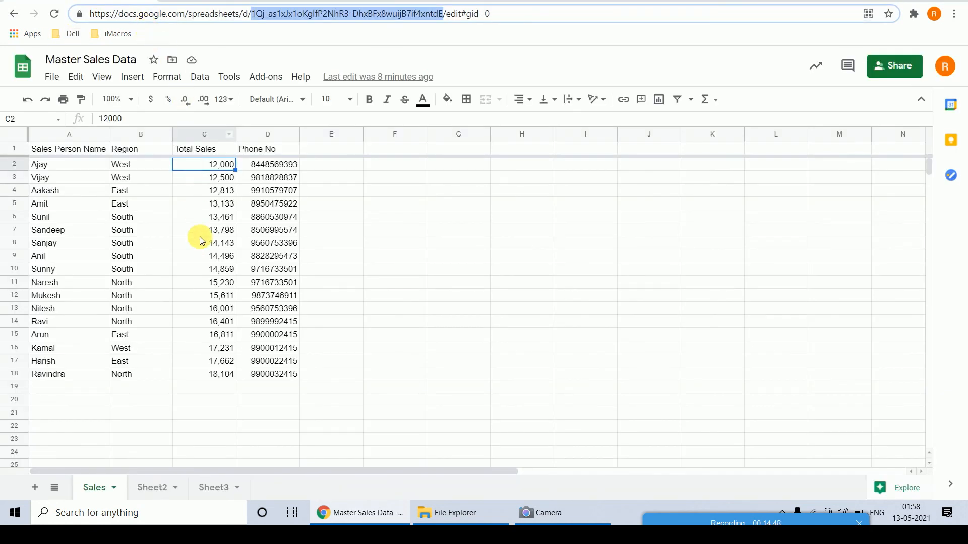
pyautogui.click(397, 208)
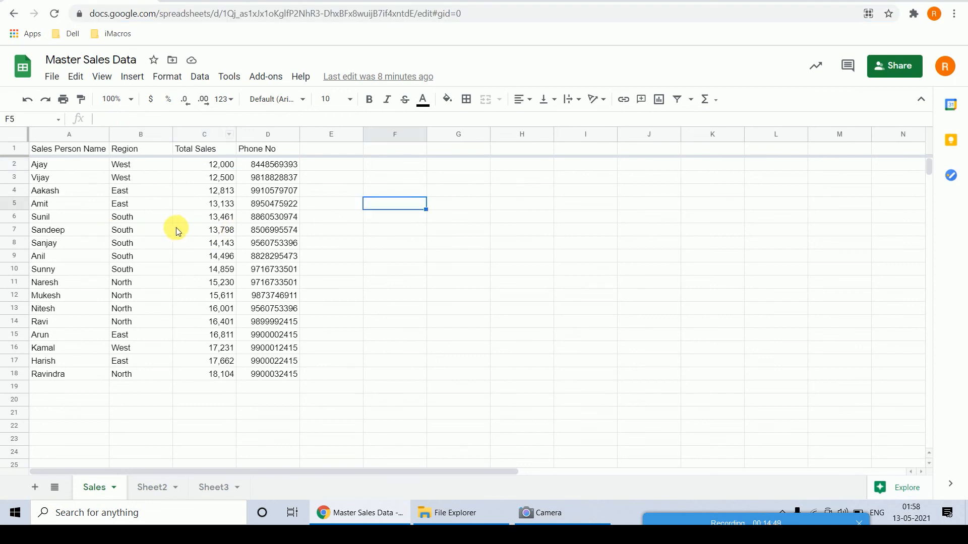
pyautogui.click(128, 220)
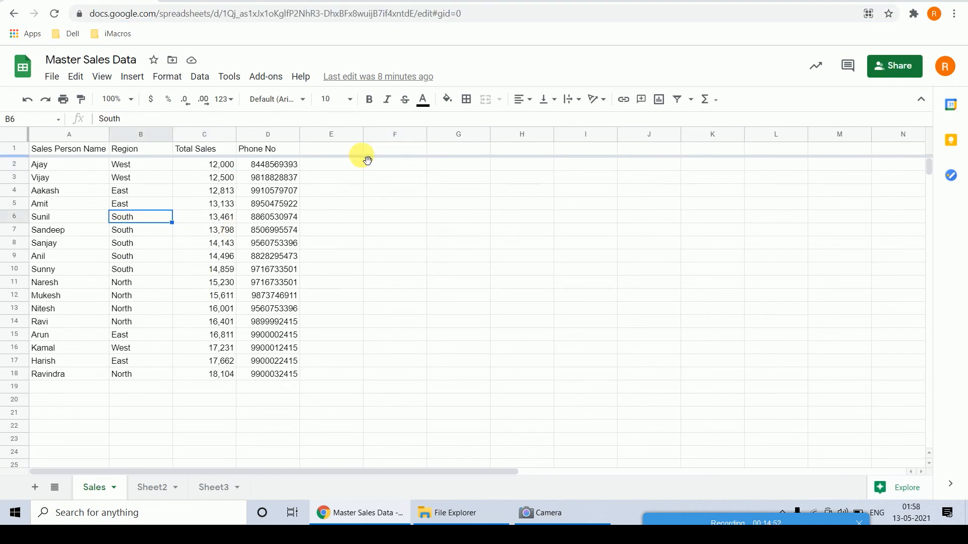
pyautogui.write('North')
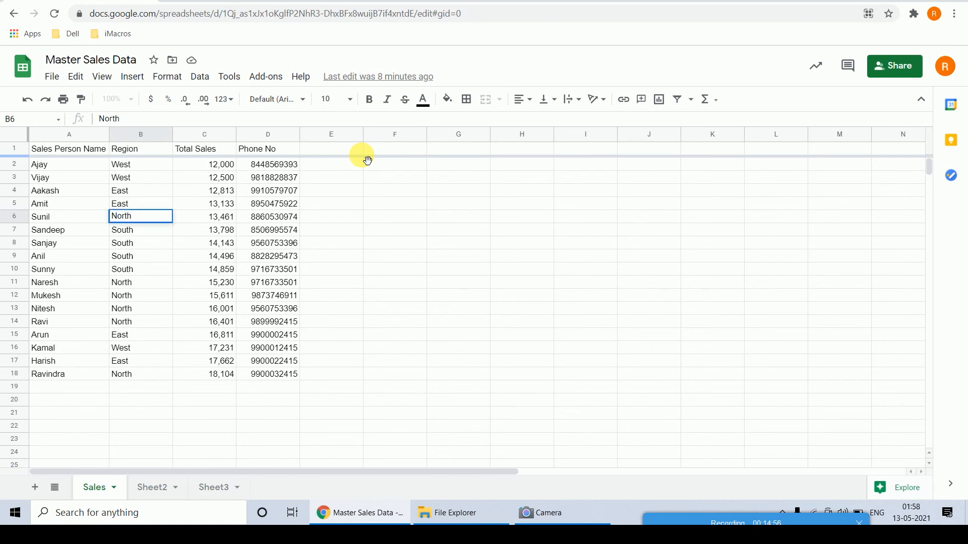
pyautogui.press('Return')
pyautogui.hotkey('ctrl', 'Tab')
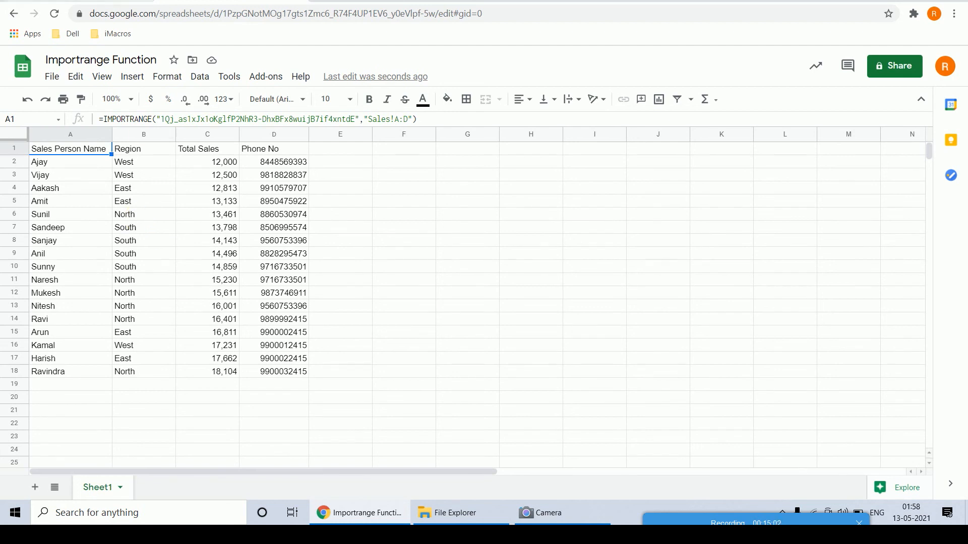
pyautogui.hotkey('ctrl', 'Tab')
pyautogui.hotkey('ctrl', 'Tab')
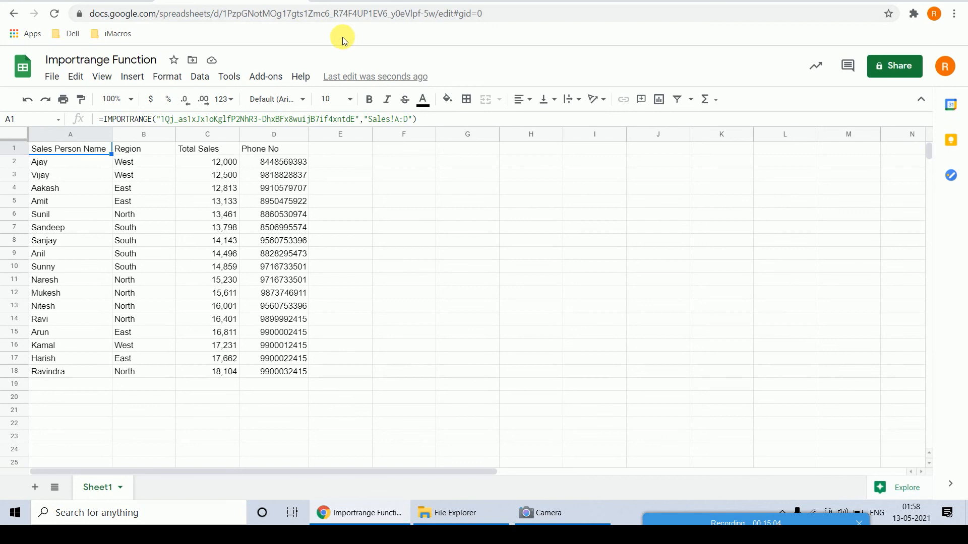